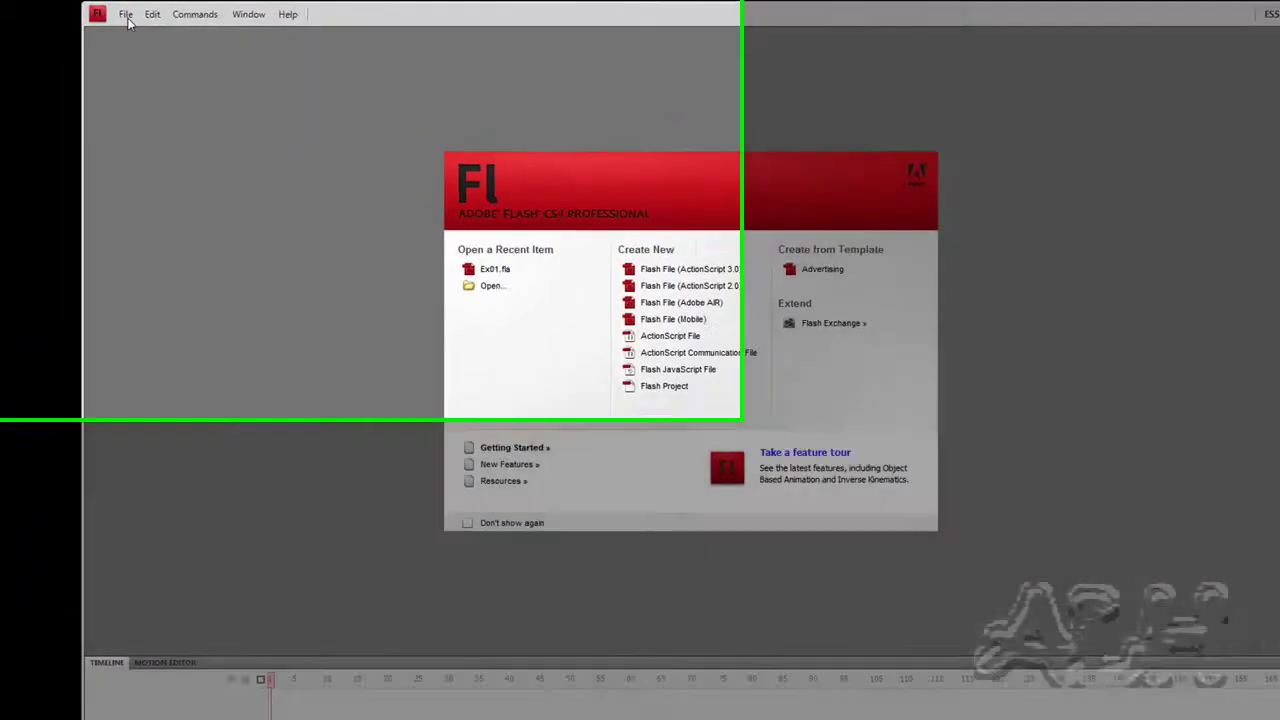
Step: Create a new Flash File (ActionScript 3.0) document with a blank stage
click(100, 12)
click(108, 27)
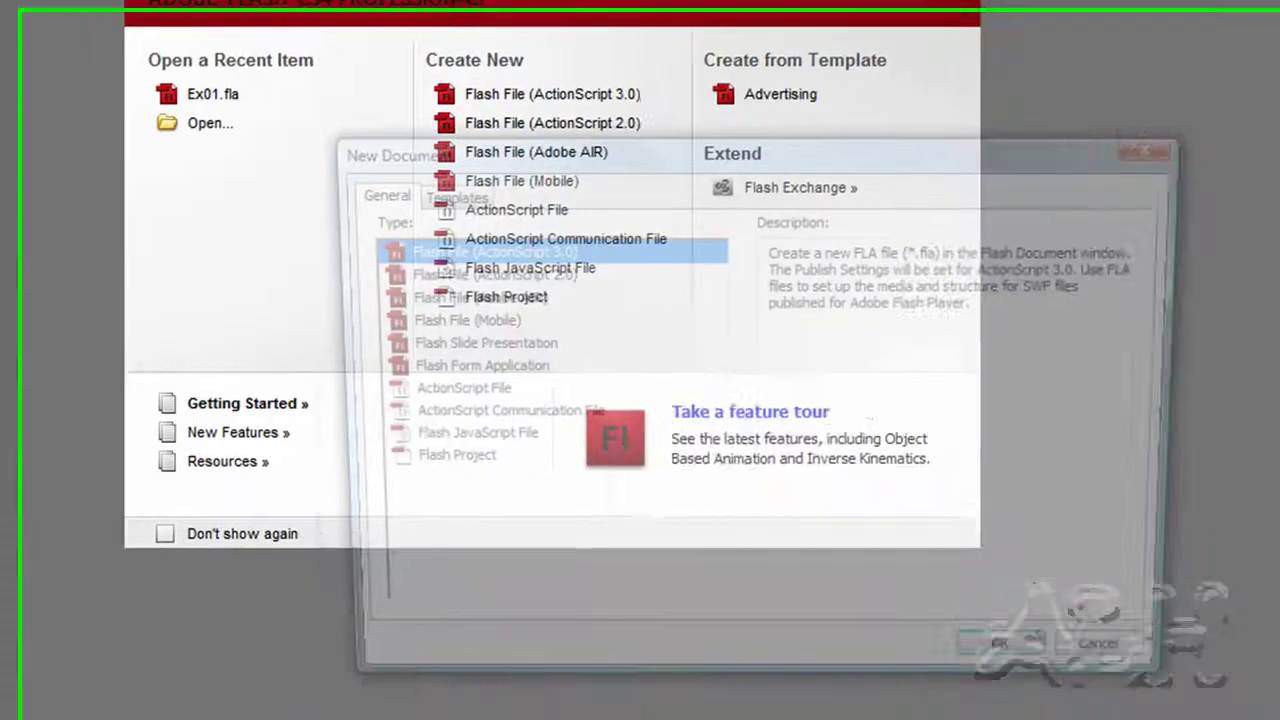
click(1000, 645)
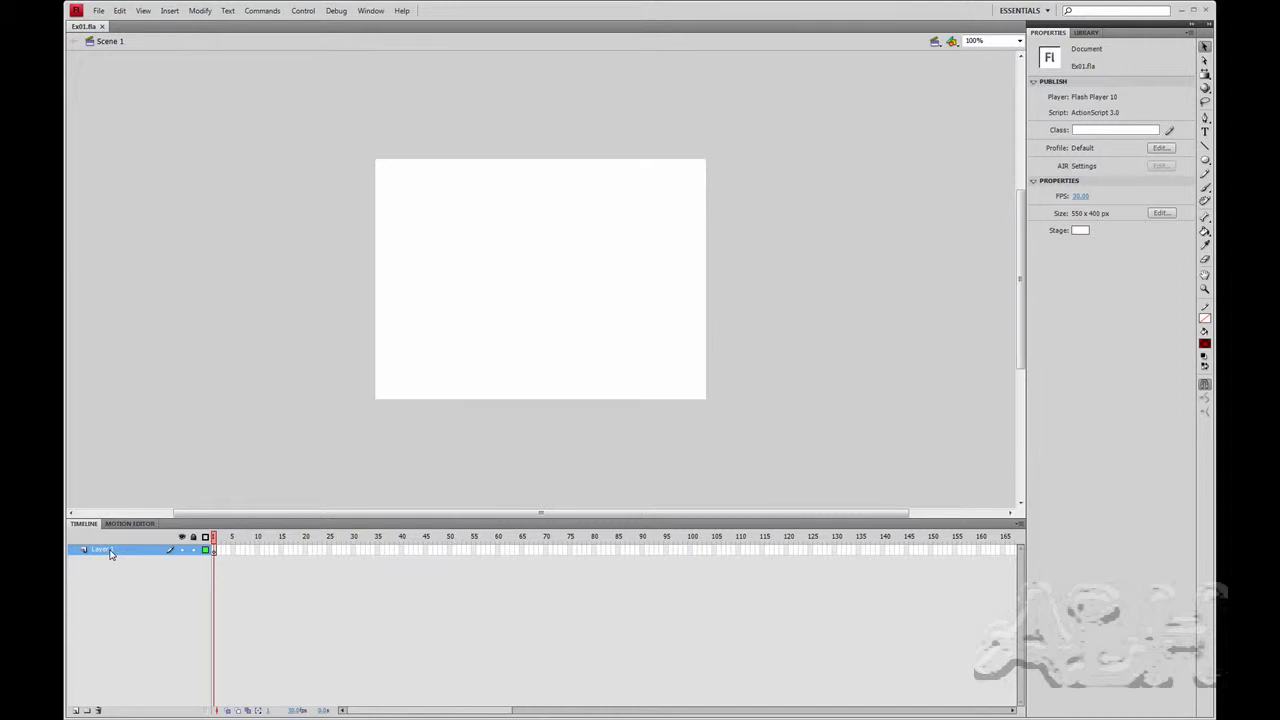
Step: Rename Layer 1 to Background through the layer's Properties dialog
right_click(110, 553)
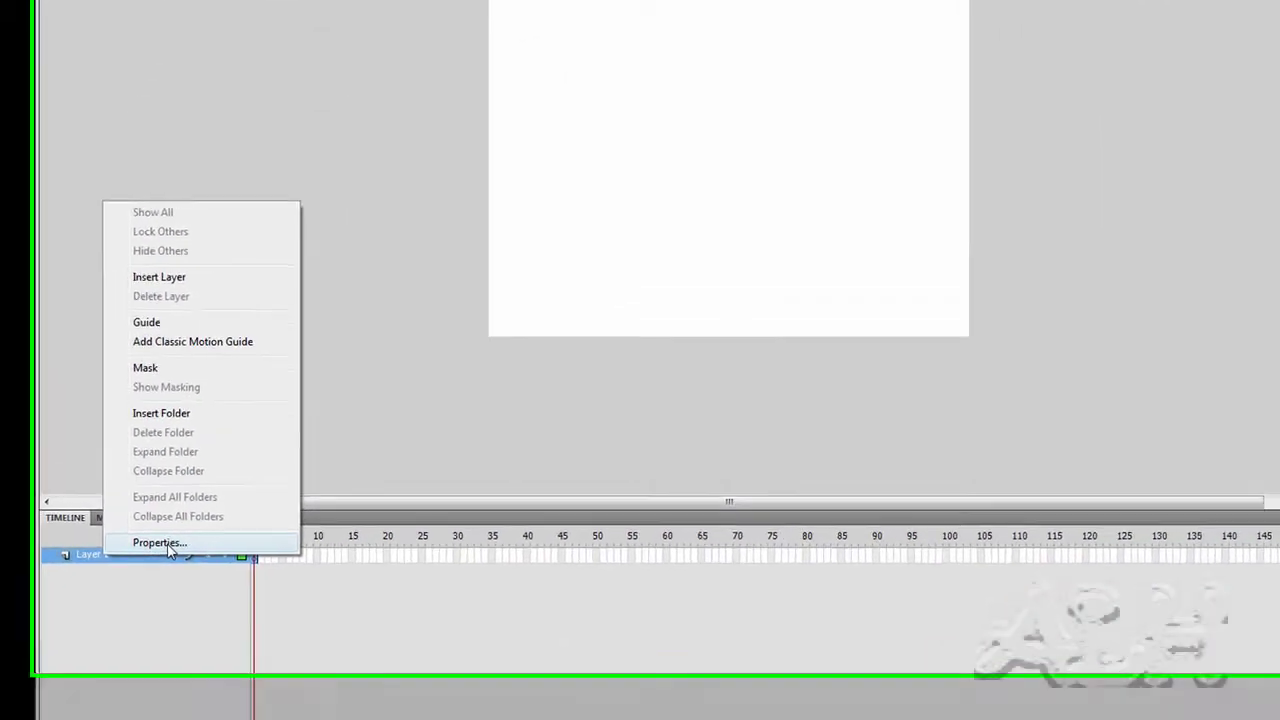
click(268, 416)
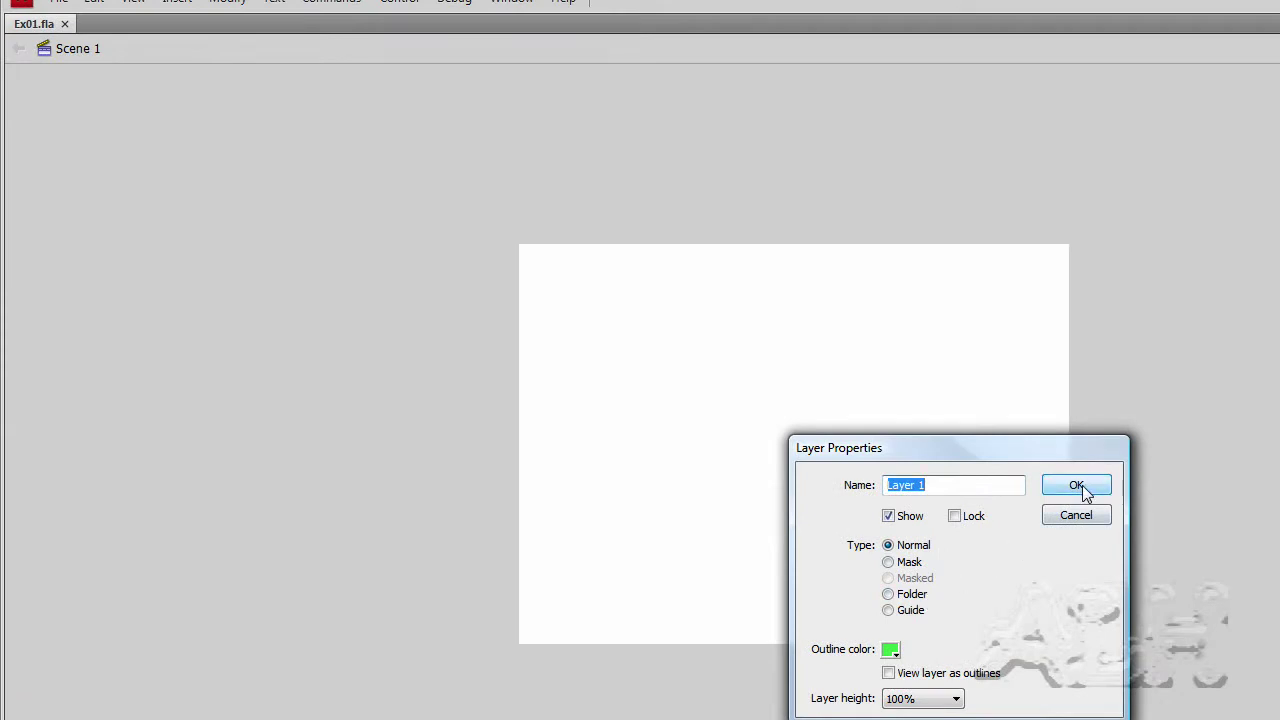
click(1076, 516)
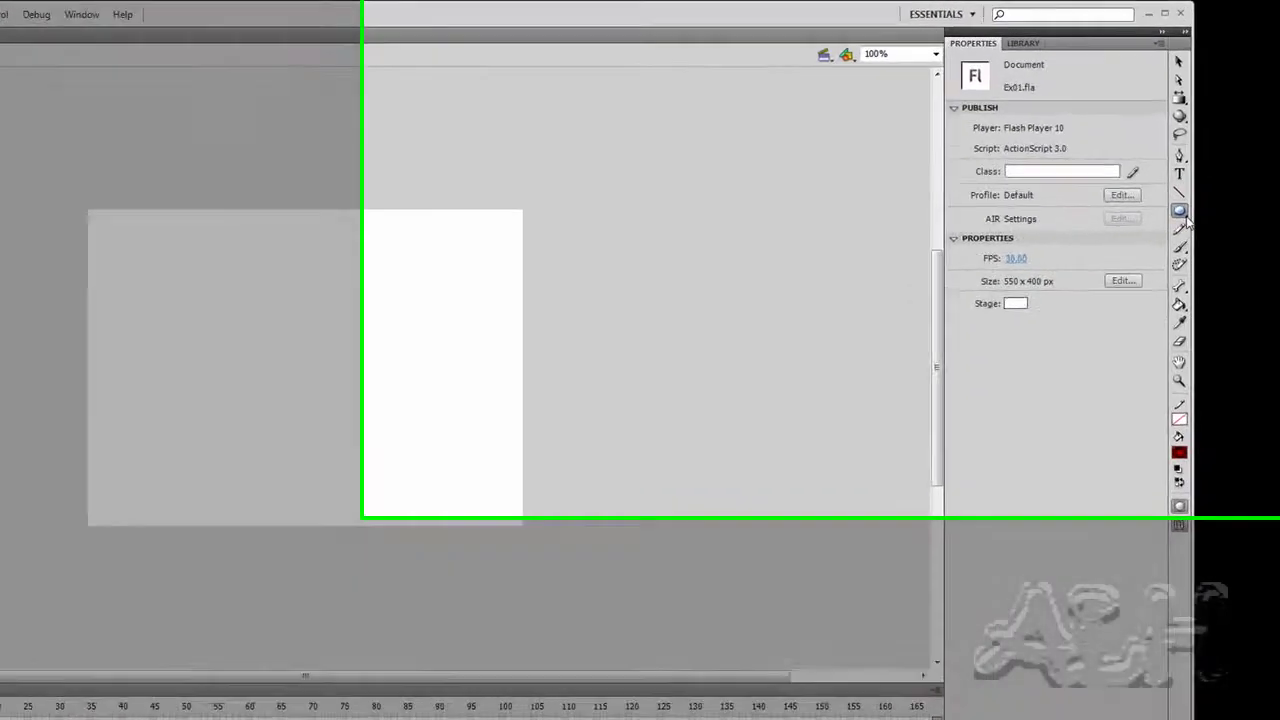
Step: Choose the Rectangle tool and set its stroke colour to none
click(1204, 158)
drag(1150, 298, 1005, 298)
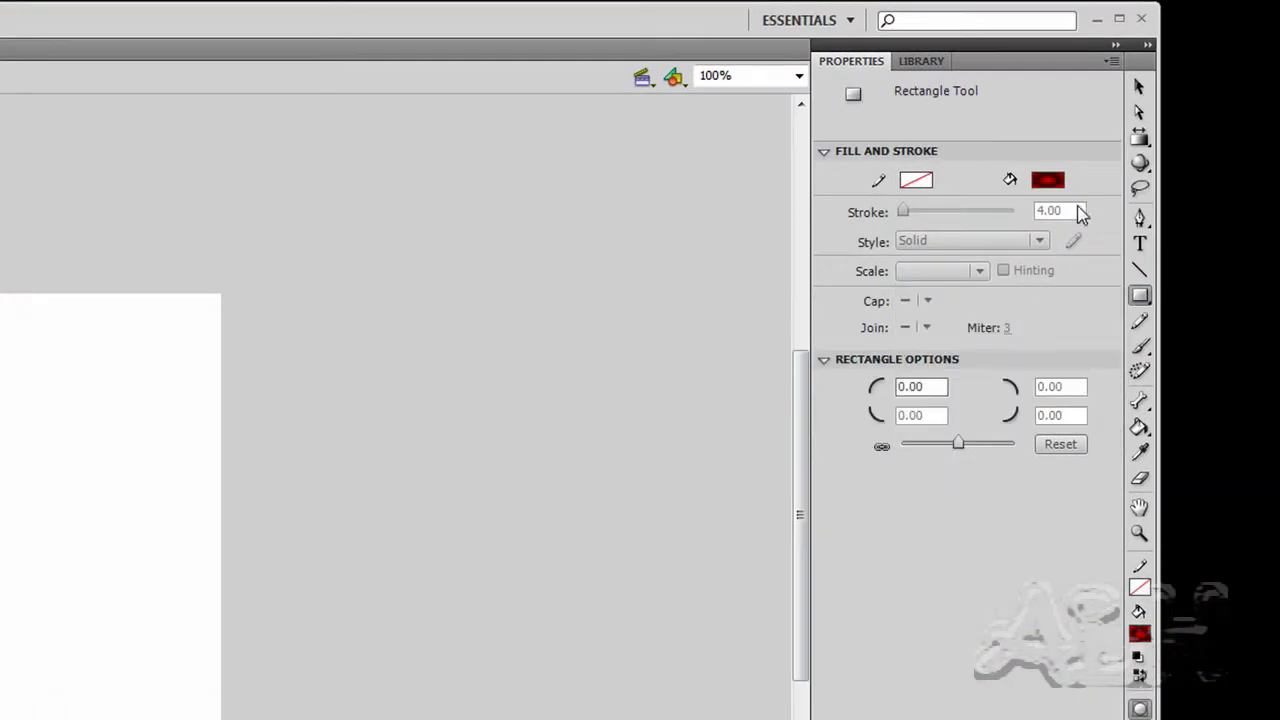
click(1048, 179)
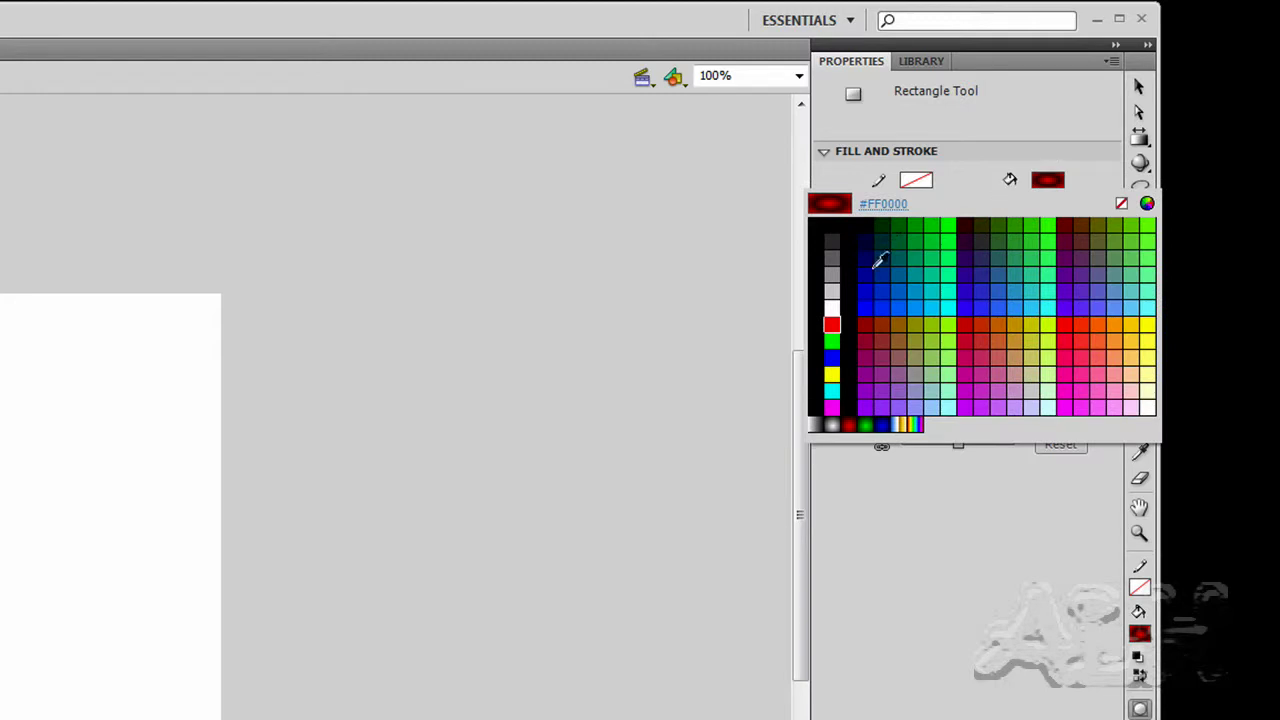
key(Escape)
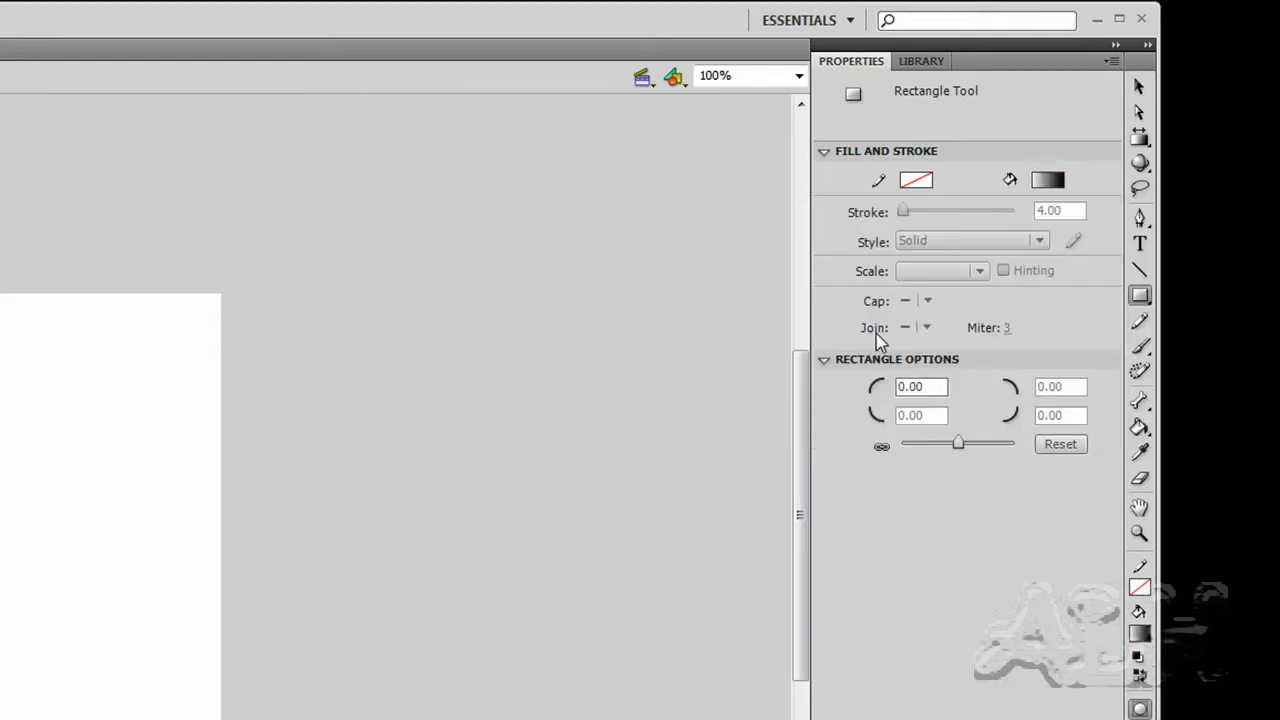
click(916, 182)
click(1121, 203)
Step: Draw the gradient rectangle from the stage corner and size it to 550 × 400
drag(36, 236, 523, 589)
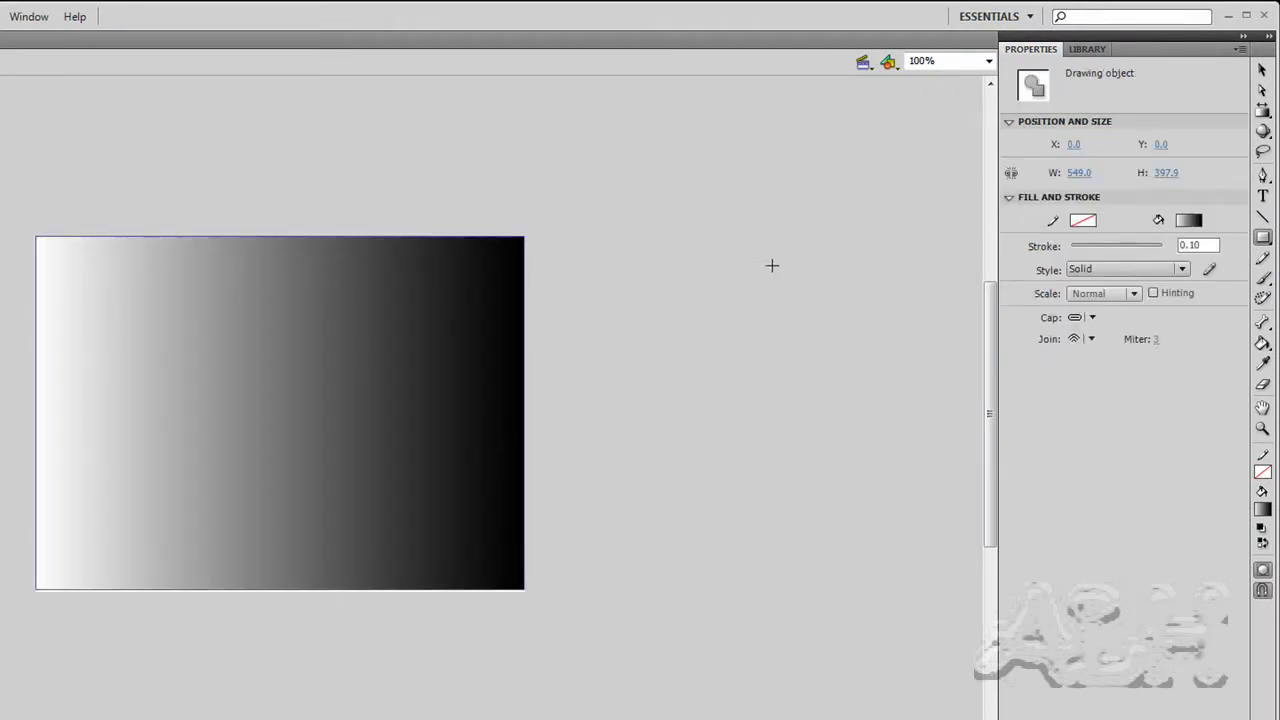
click(1076, 172)
text(550)
key(Tab)
text(4)
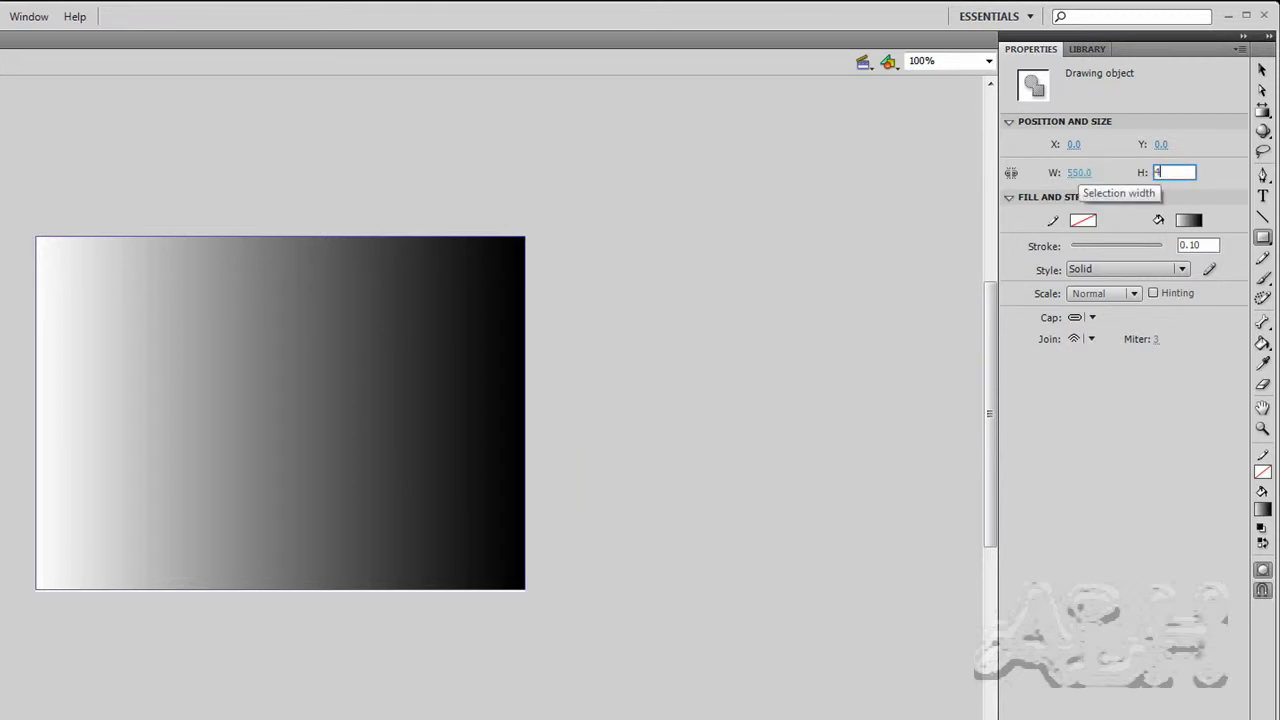
text(00)
key(Return)
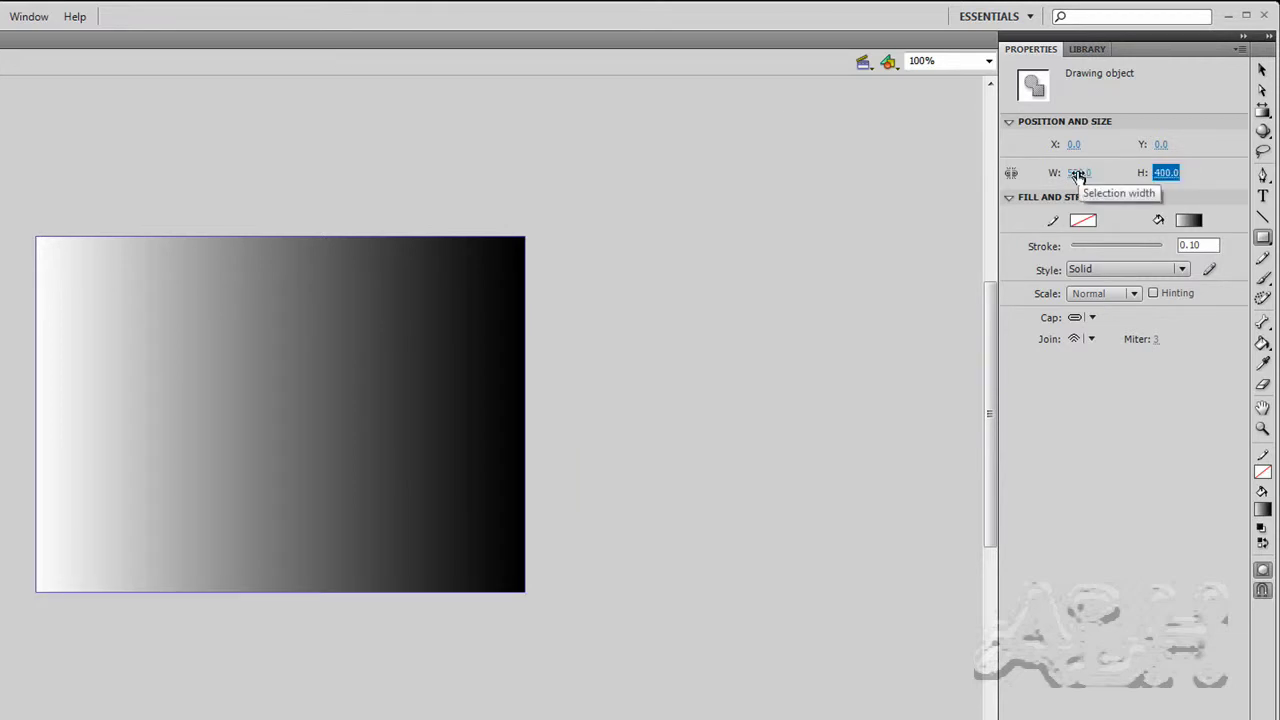
click(1262, 69)
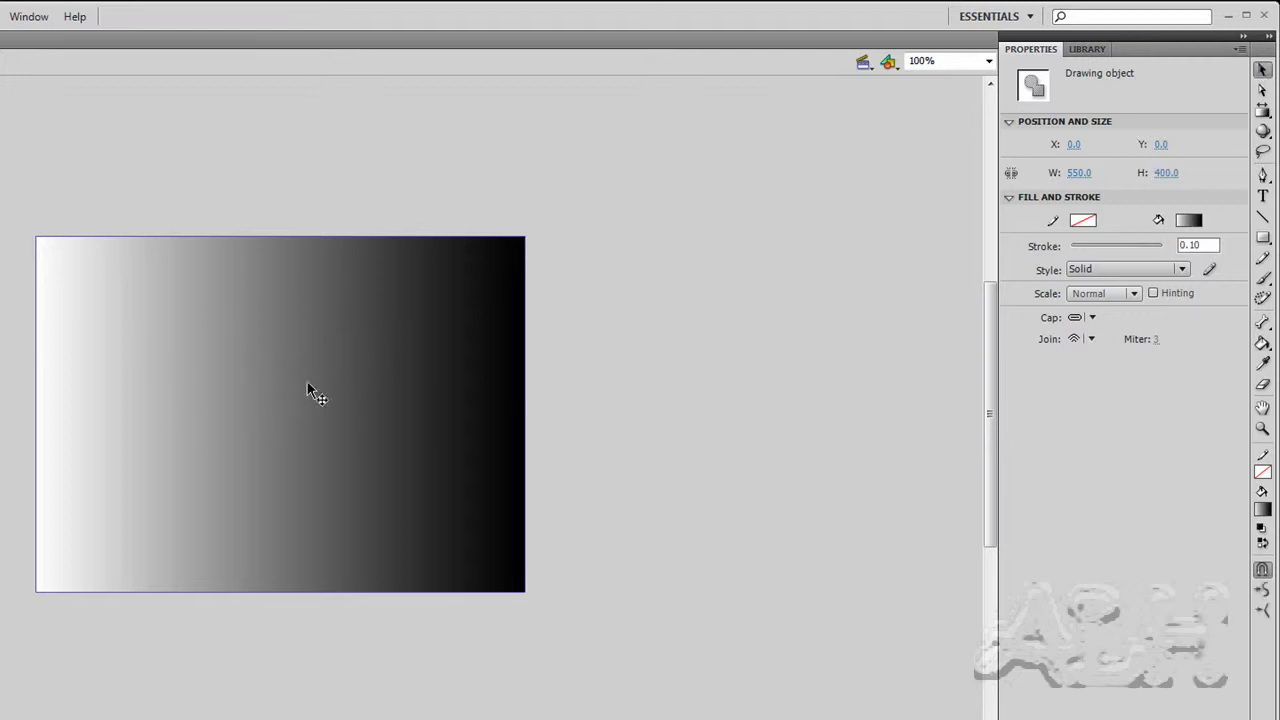
Step: Rotate the background gradient with the Gradient Transform tool so it runs vertically
click(1263, 112)
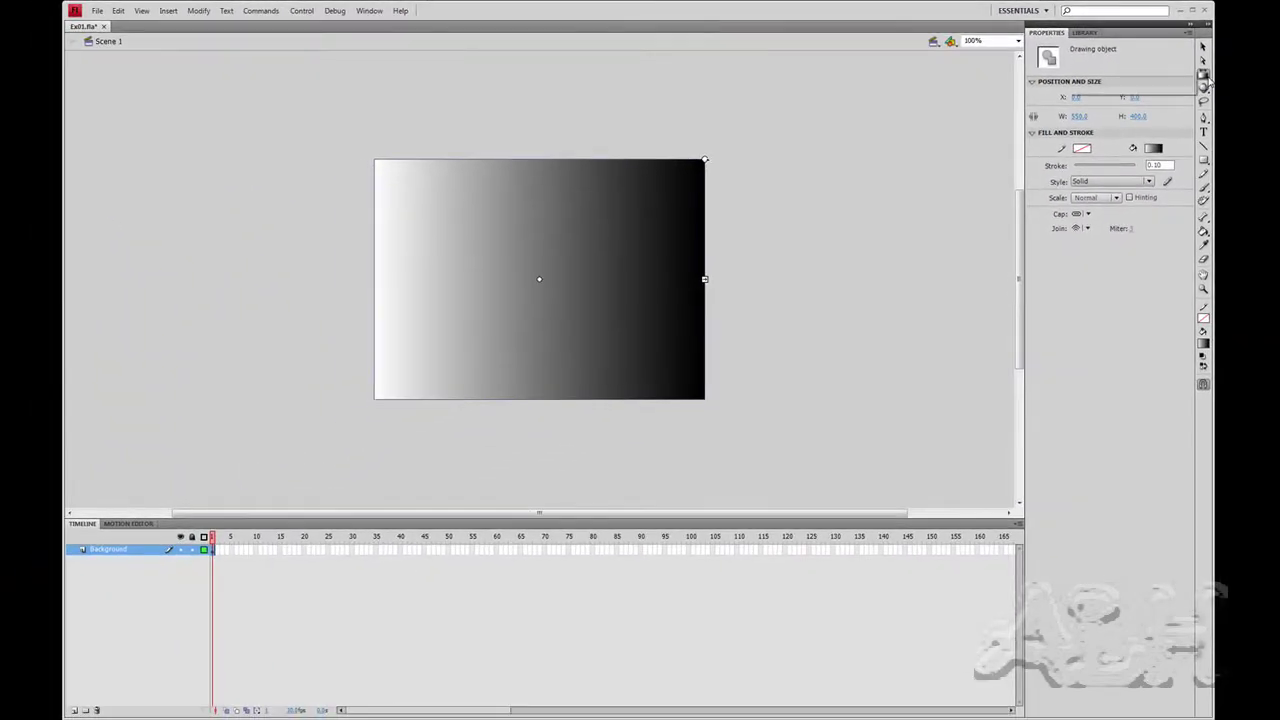
click(1176, 87)
drag(707, 158, 494, 144)
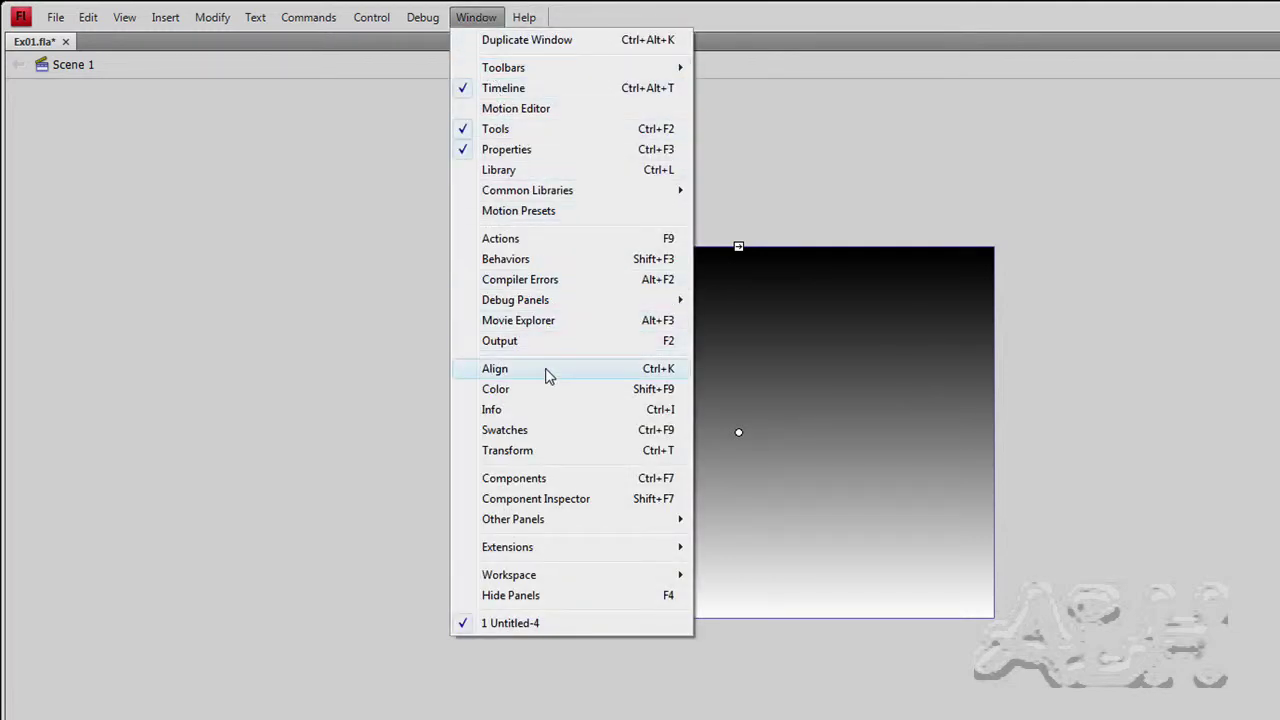
Step: In the Color panel, make the gradient blue at the bottom, white in the middle, teal at top
click(549, 390)
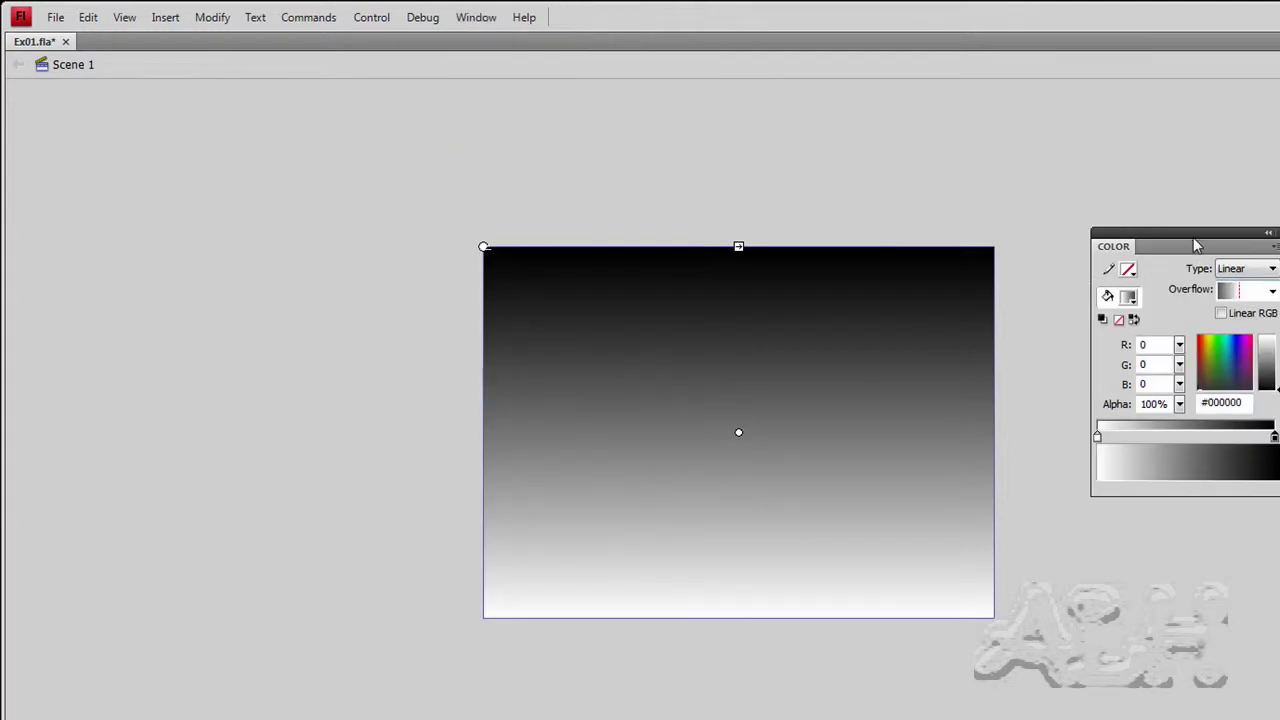
drag(1193, 233, 1151, 239)
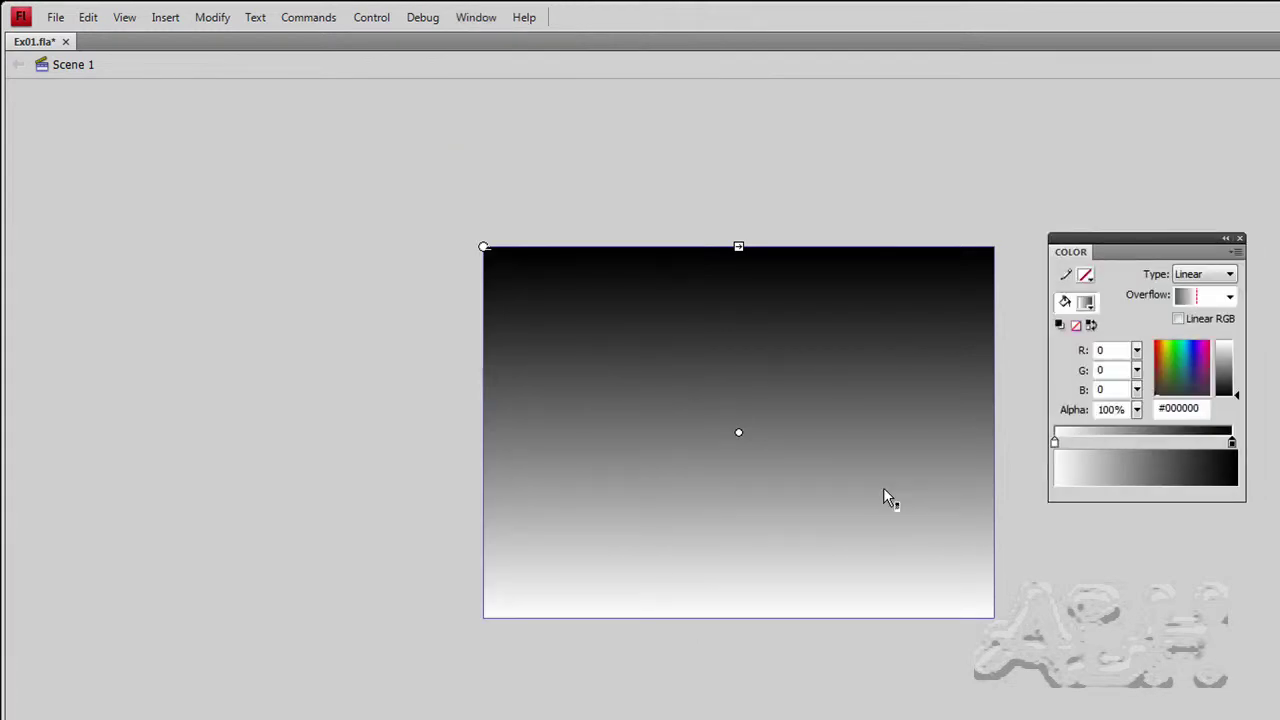
click(1056, 444)
drag(1131, 448, 1144, 448)
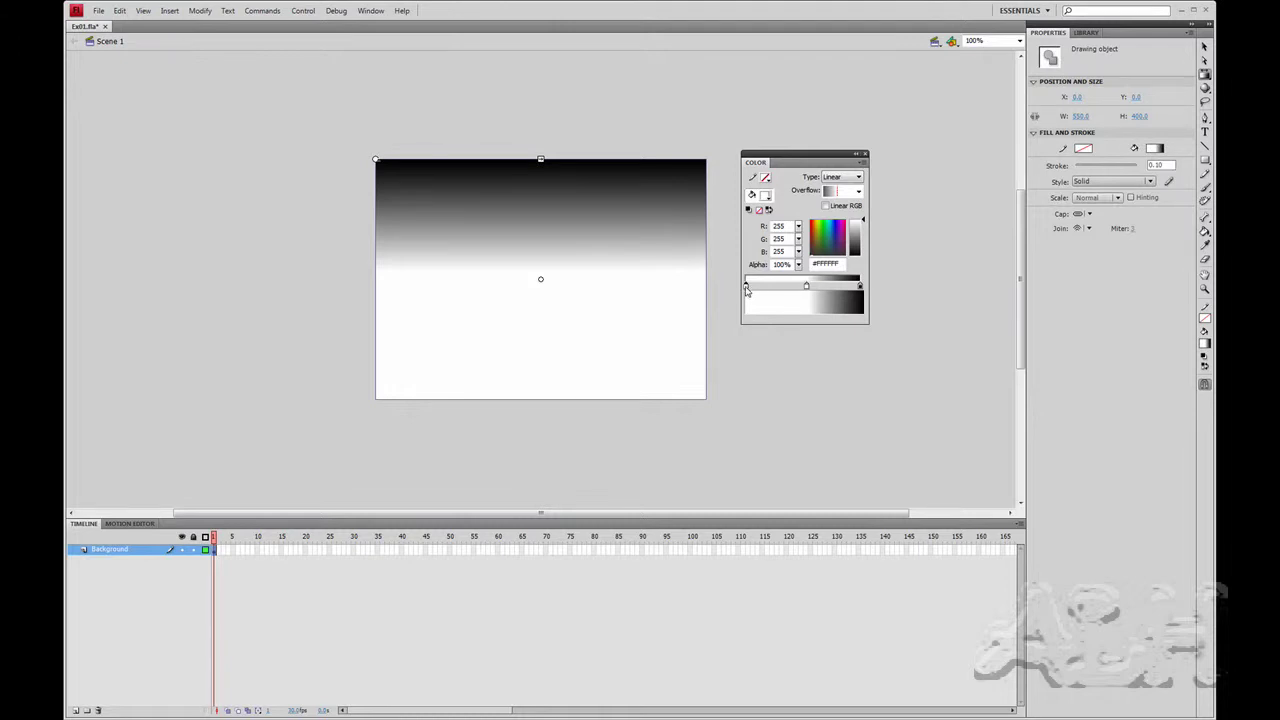
double_click(746, 288)
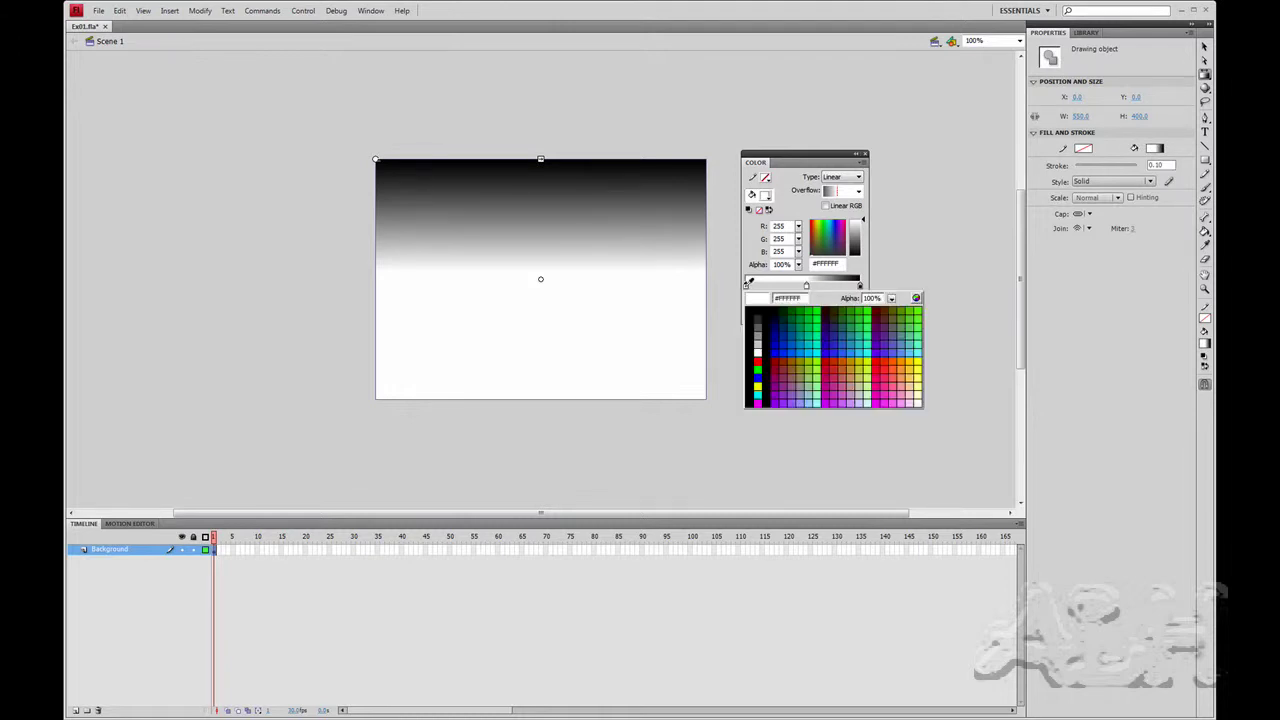
click(792, 351)
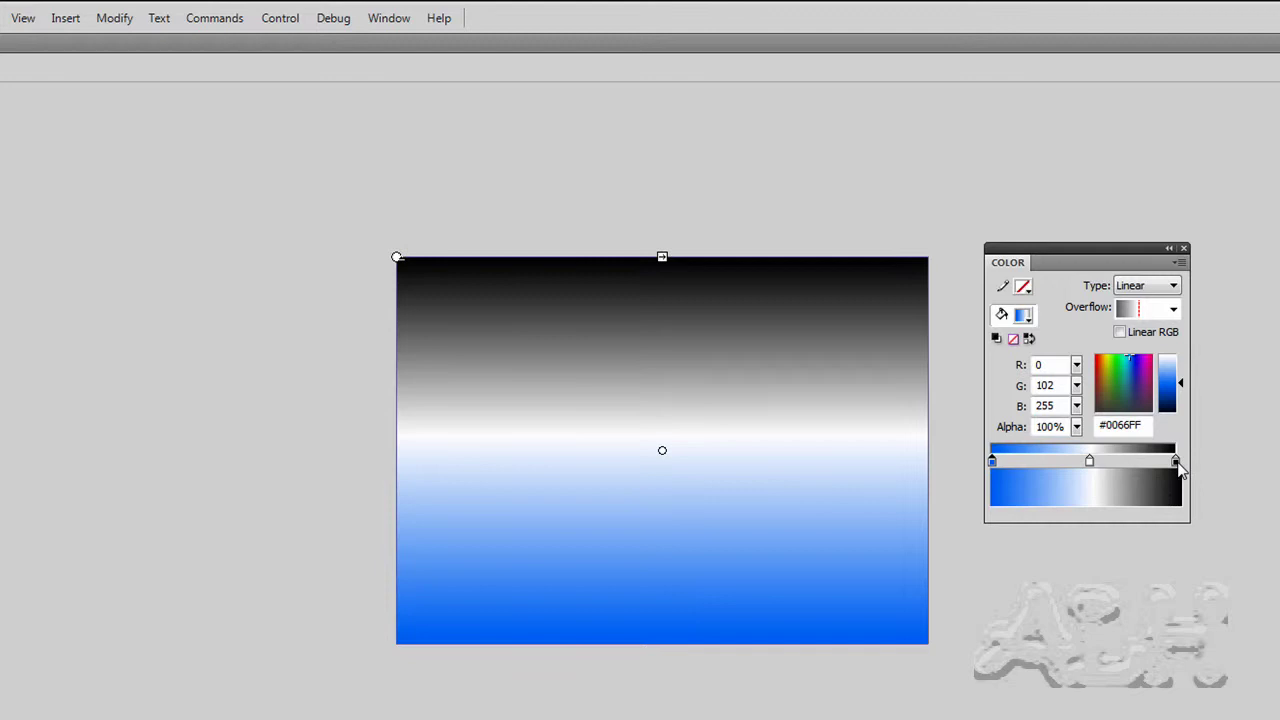
click(1175, 462)
click(1175, 462)
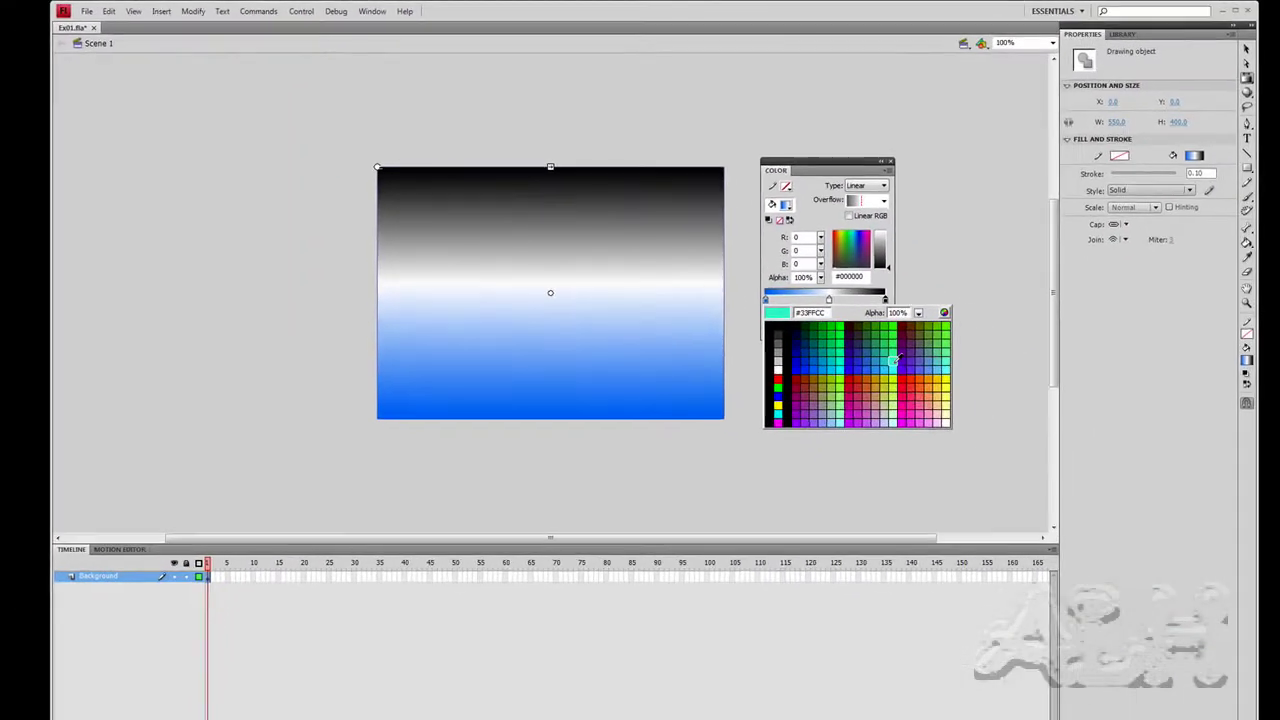
click(1174, 540)
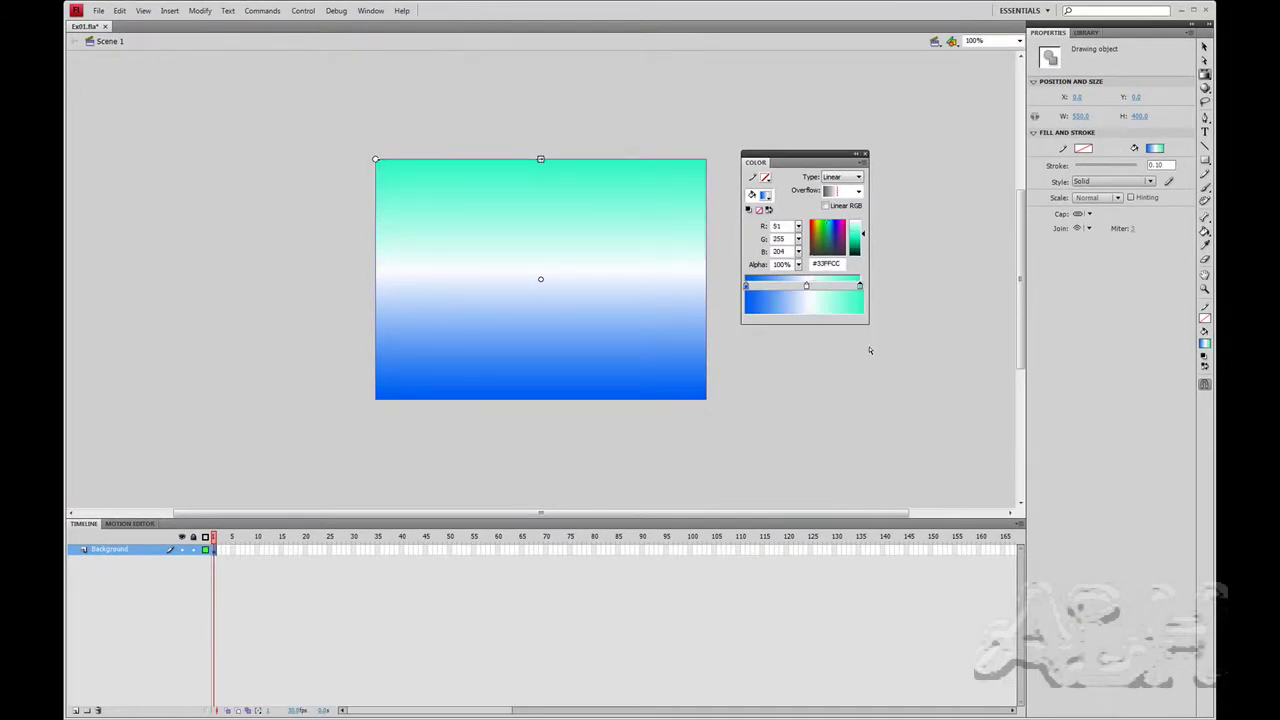
click(860, 287)
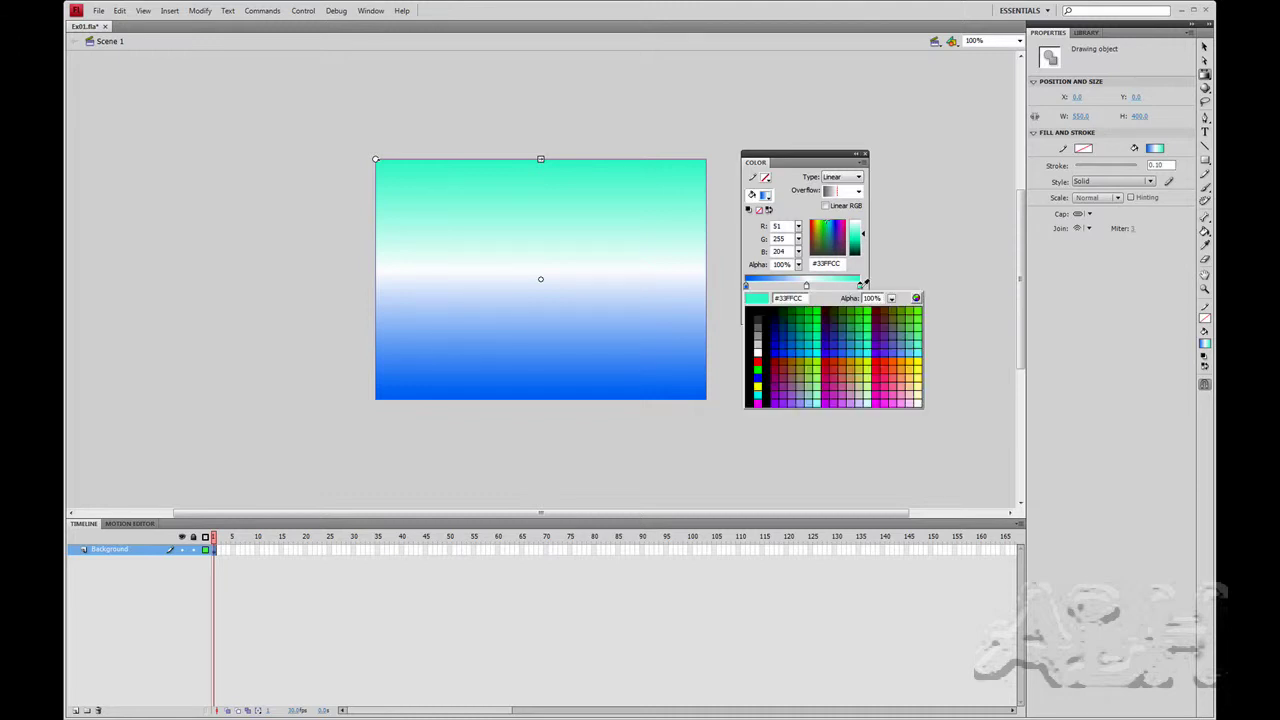
click(861, 342)
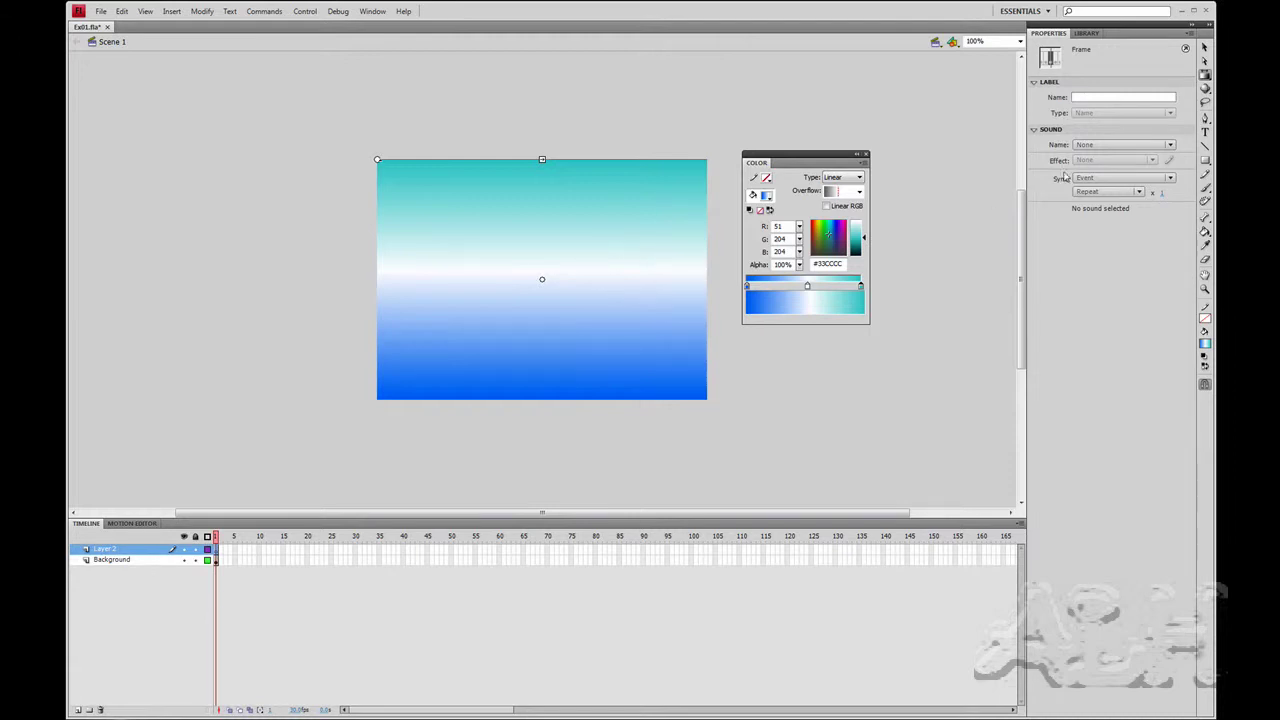
Step: Draw a small red radial-gradient circle near the stage centre on Layer 2 with the Oval tool
click(1206, 163)
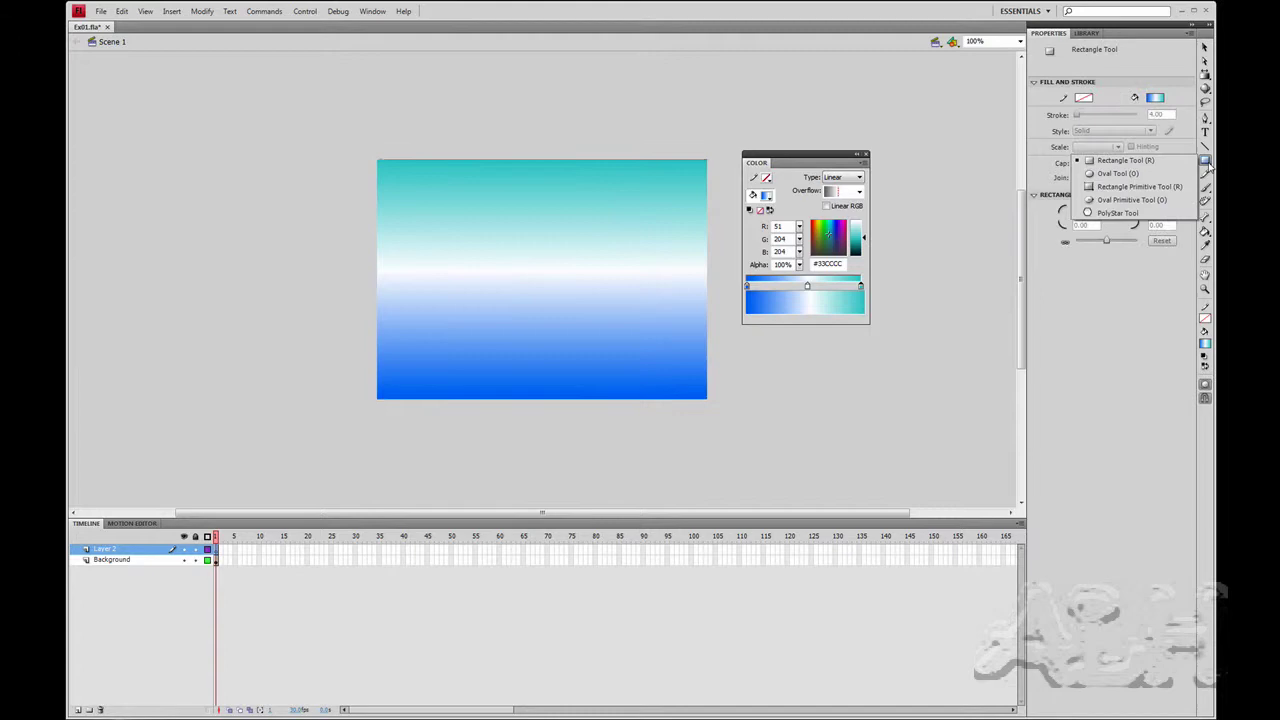
click(1135, 174)
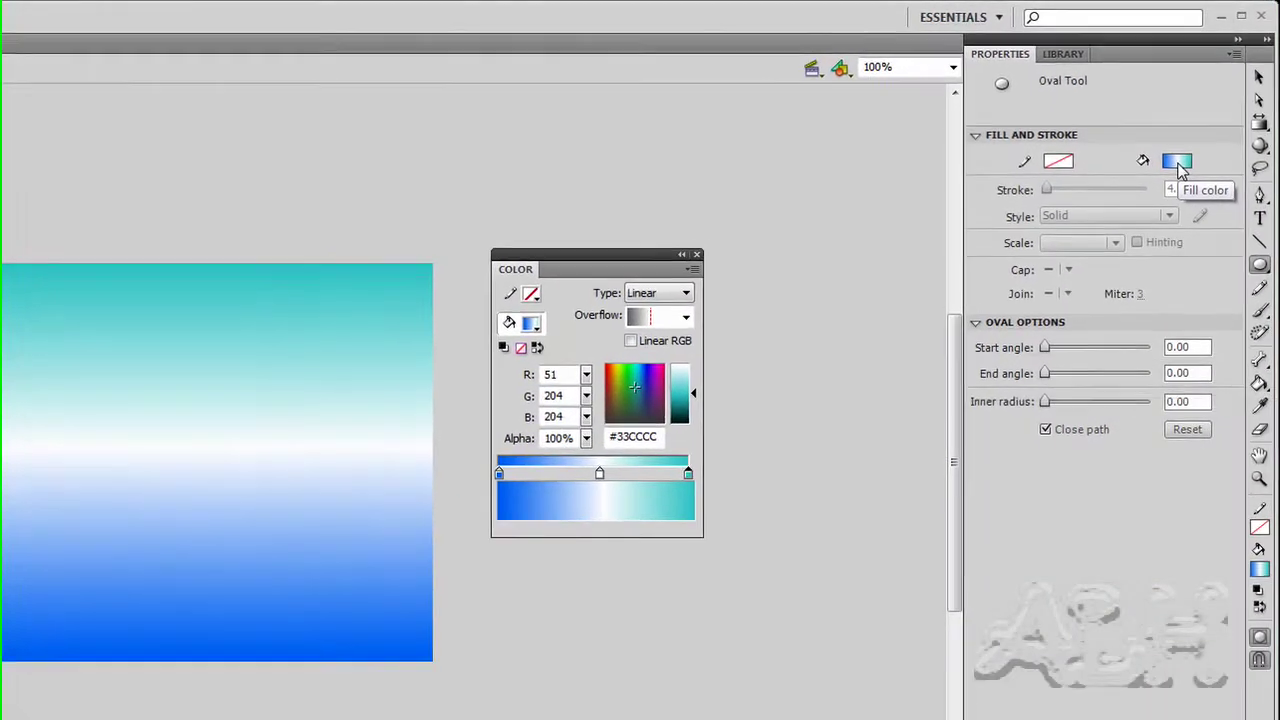
click(1162, 121)
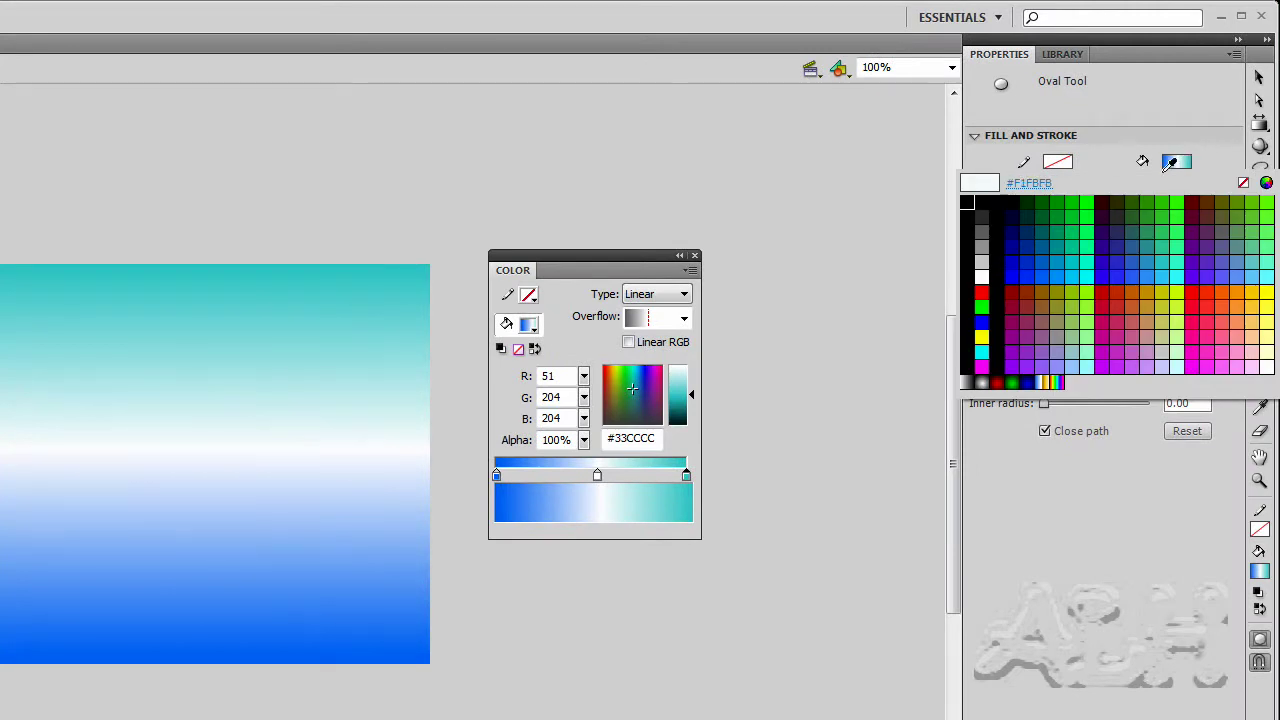
click(1003, 380)
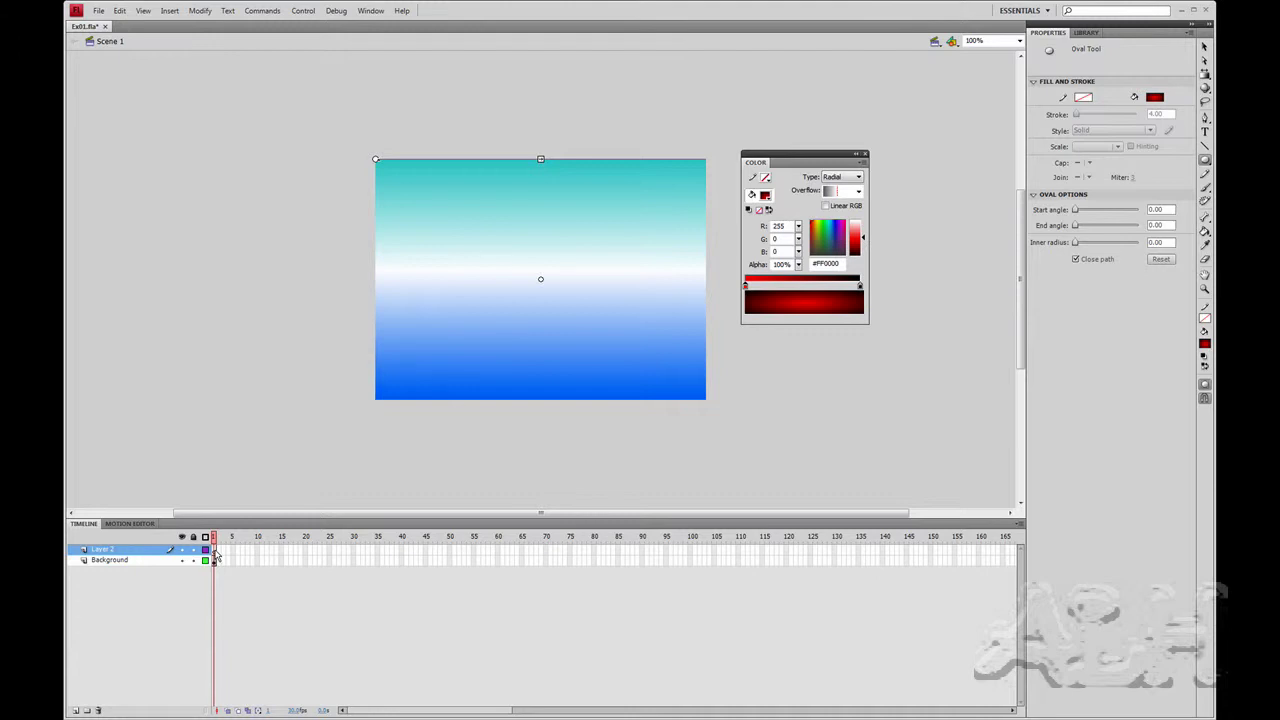
click(152, 554)
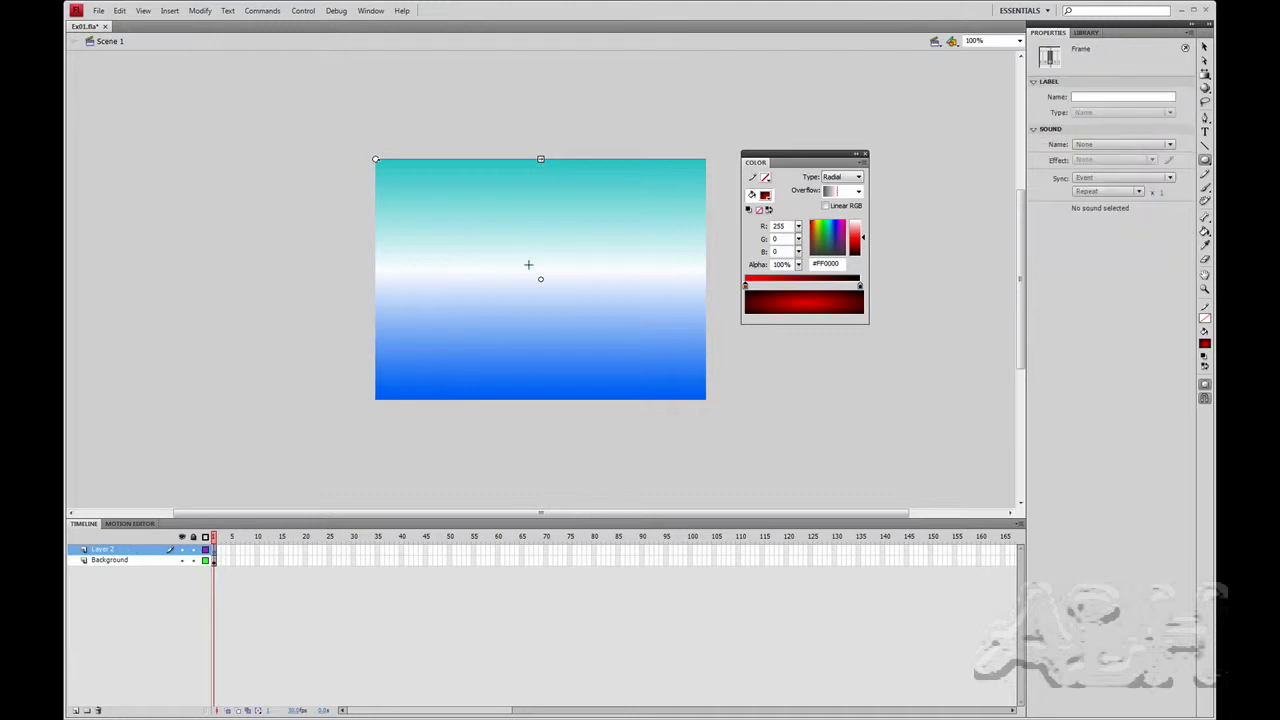
drag(528, 265, 561, 297)
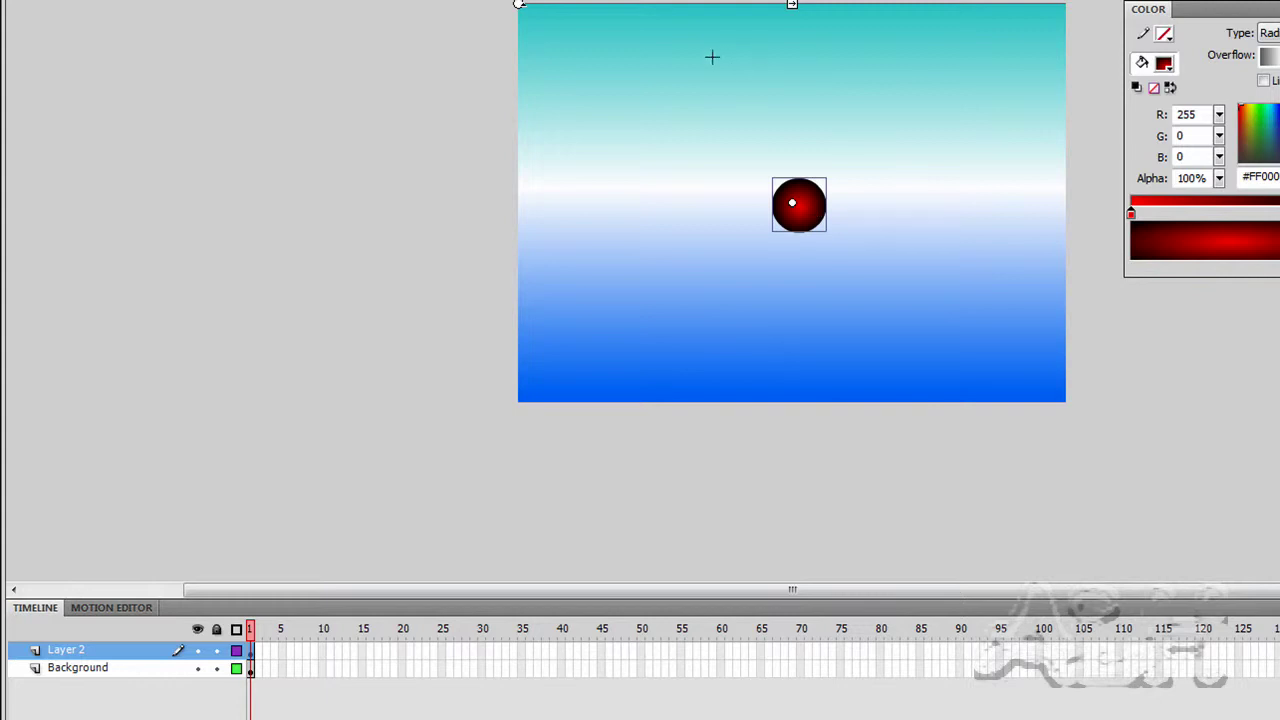
Step: Rename Layer 2 to 'LostBall' in the timeline
double_click(68, 651)
text(Lost)
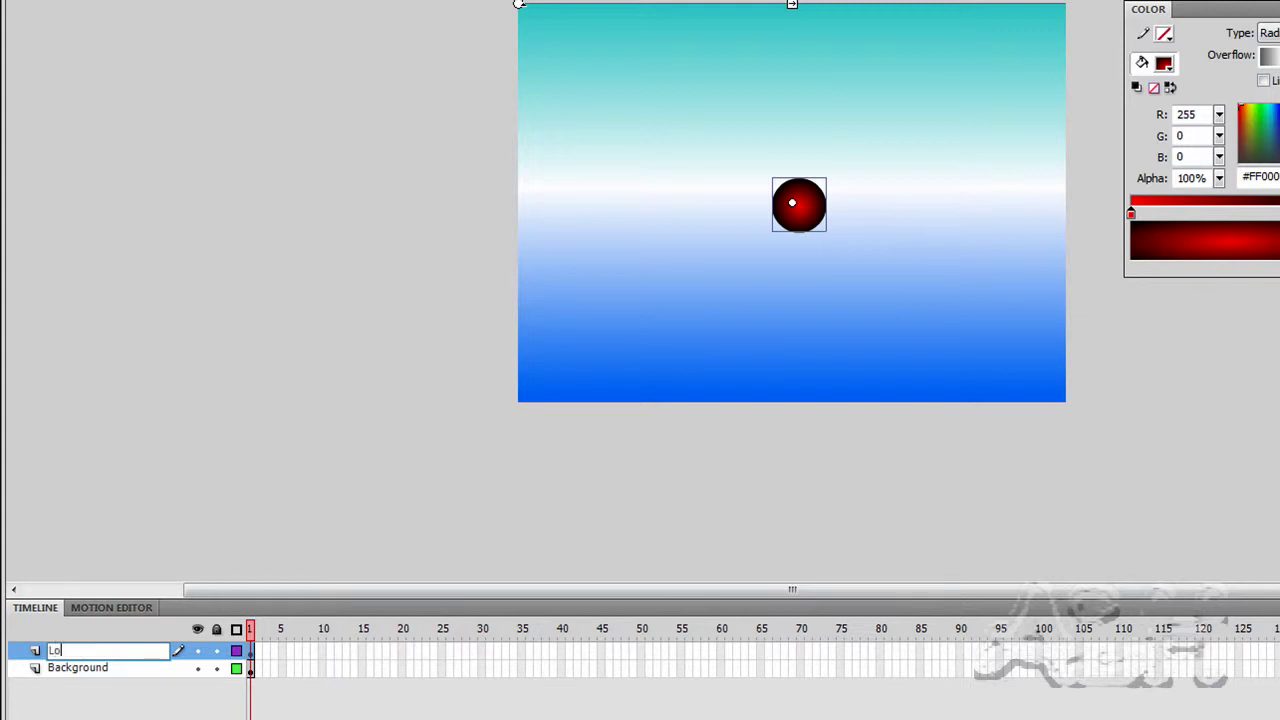
text(Ball)
key(Return)
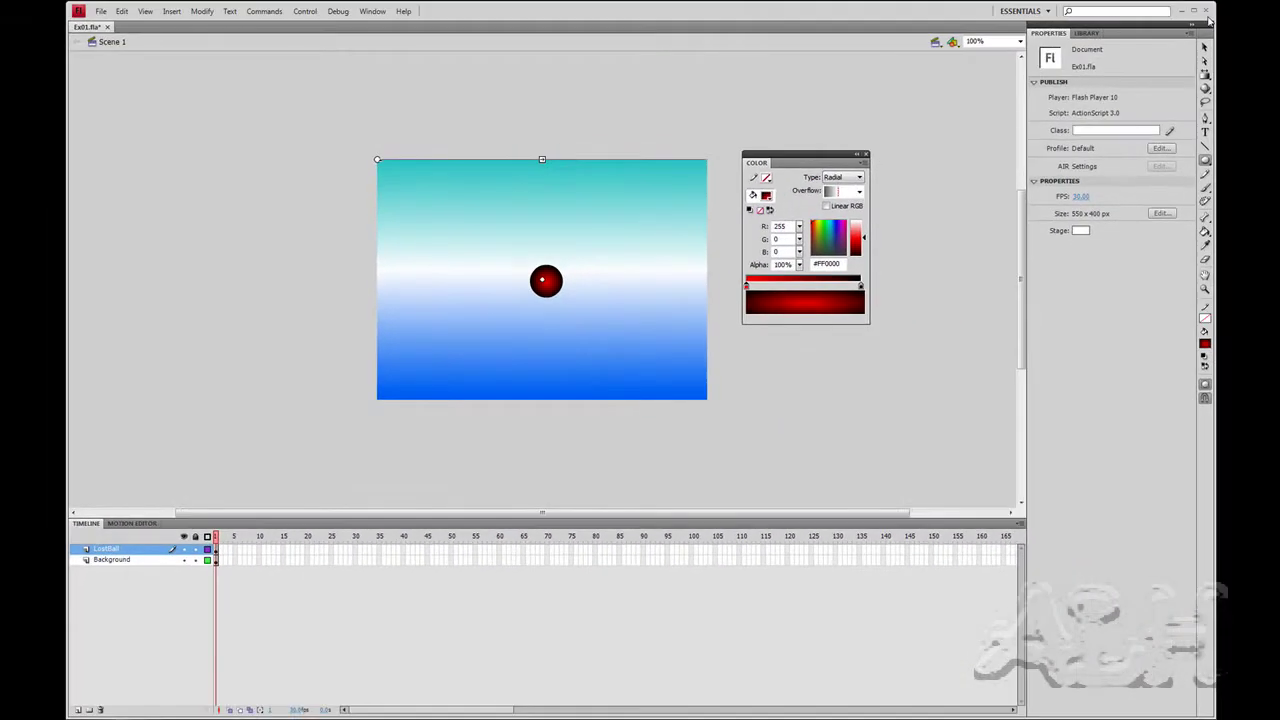
Step: Move the red ball around the sky, undoing an accidental move of the background rectangle
click(1205, 47)
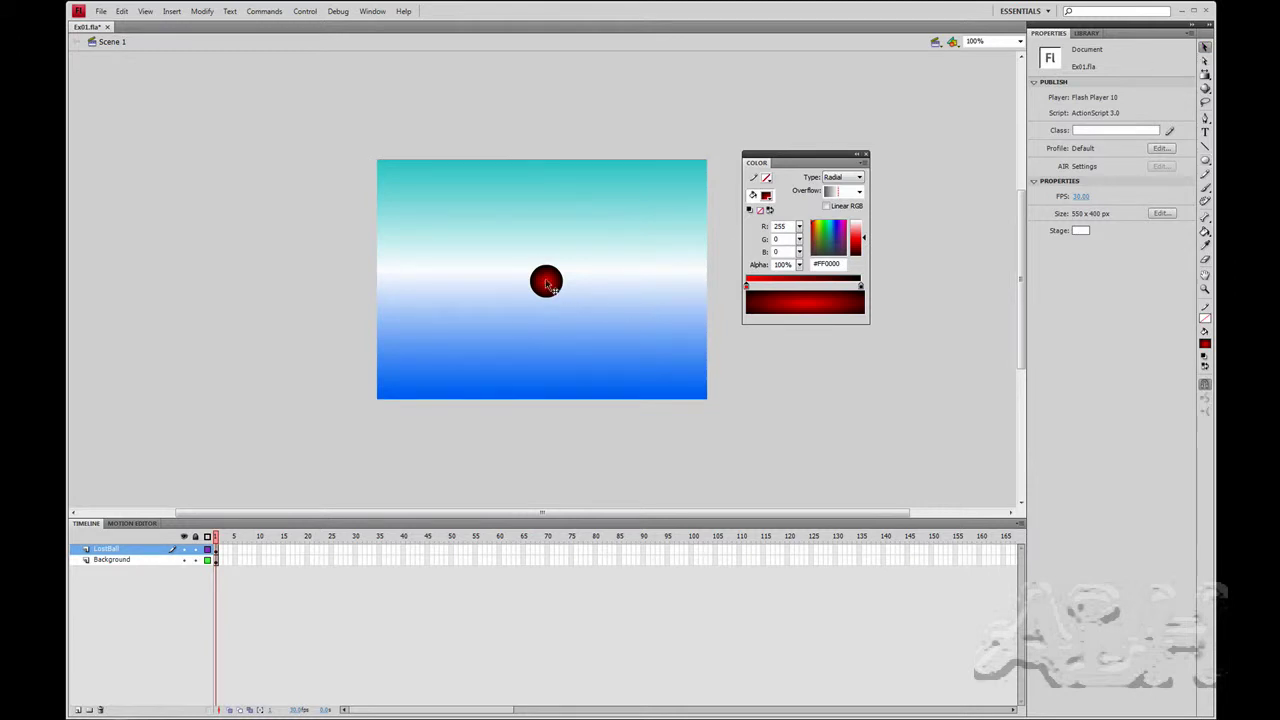
mouse_move(560, 287)
mouse_down()
mouse_move(549, 270)
mouse_move(433, 270)
mouse_up()
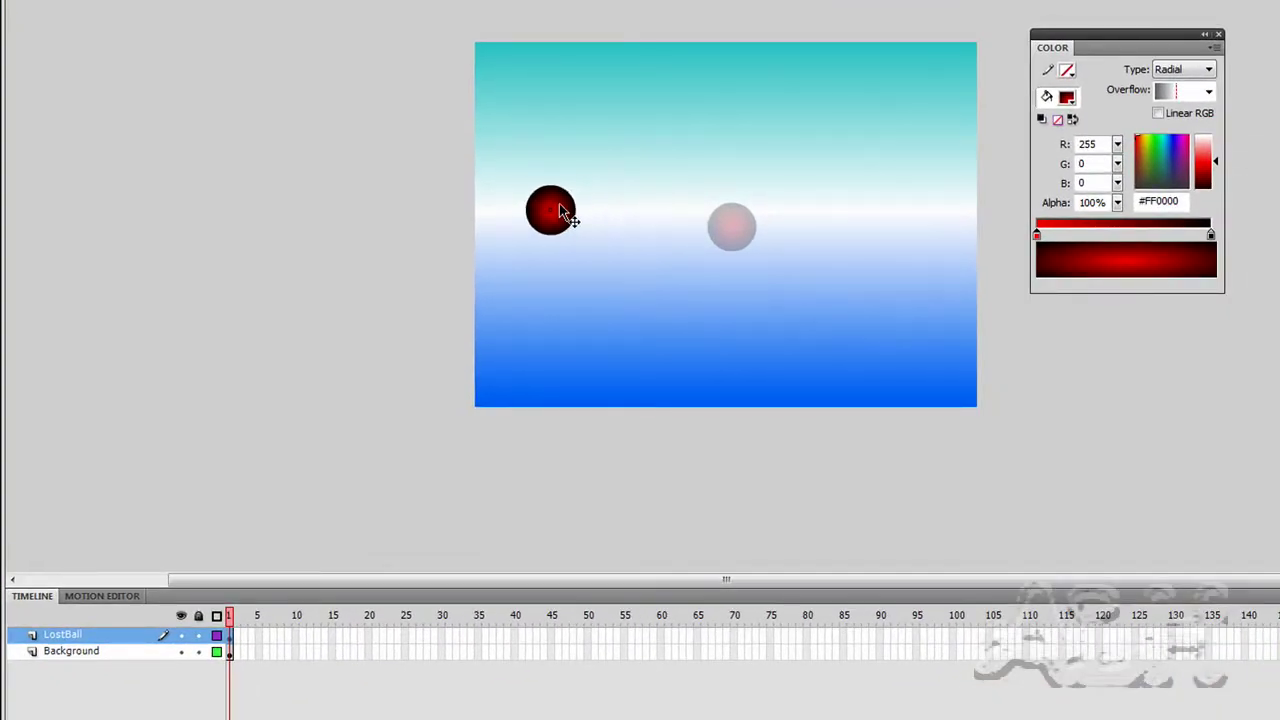
drag(560, 203, 493, 196)
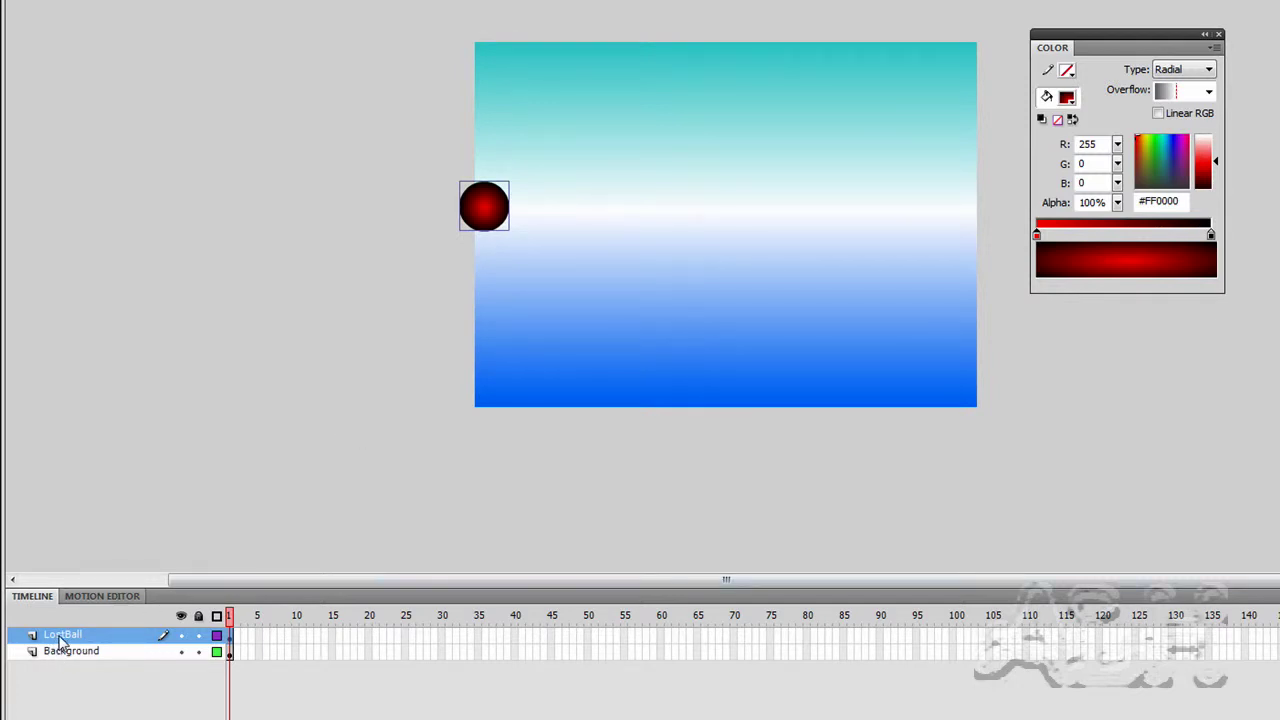
mouse_move(57, 639)
mouse_down()
mouse_move(59, 663)
mouse_move(63, 637)
mouse_up()
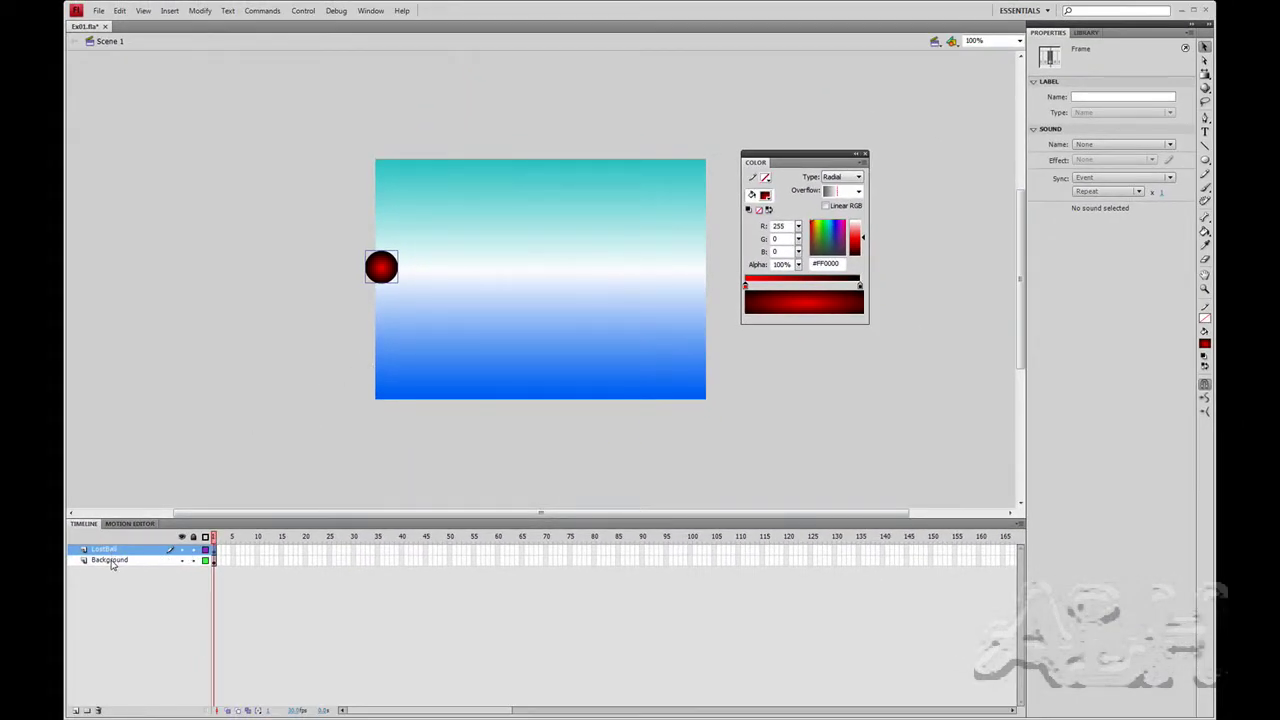
click(124, 563)
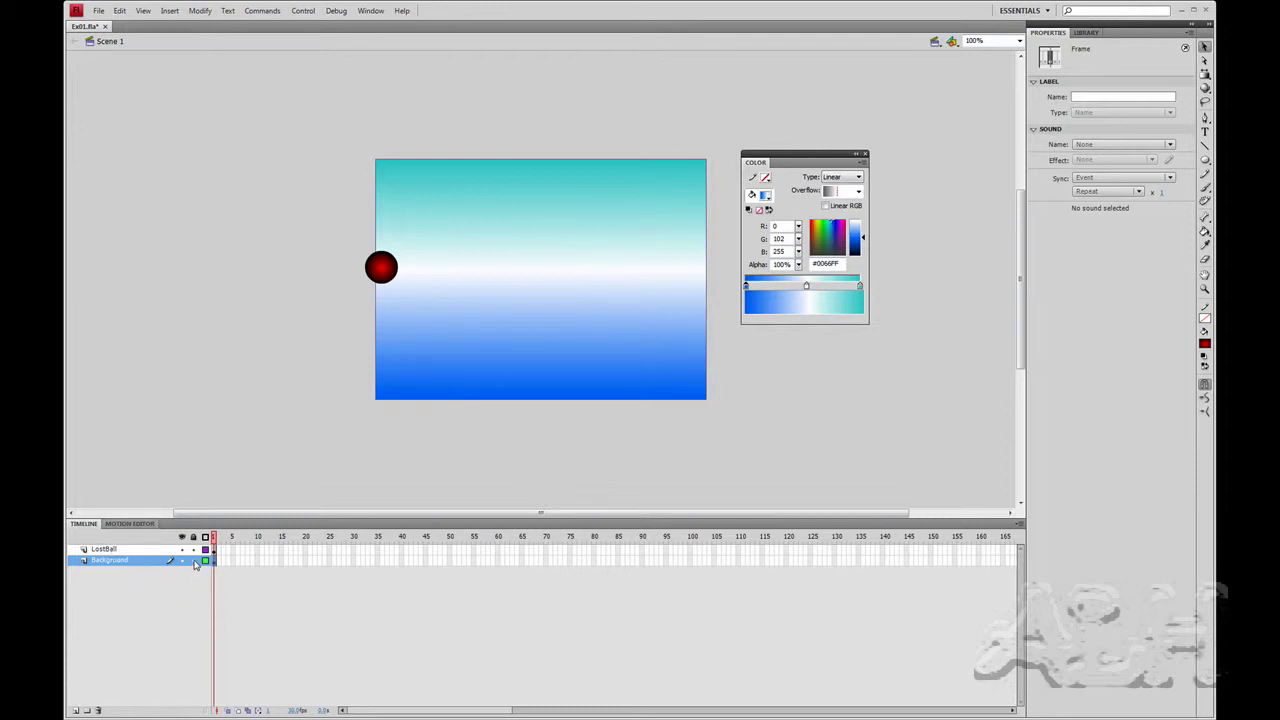
drag(502, 328, 571, 311)
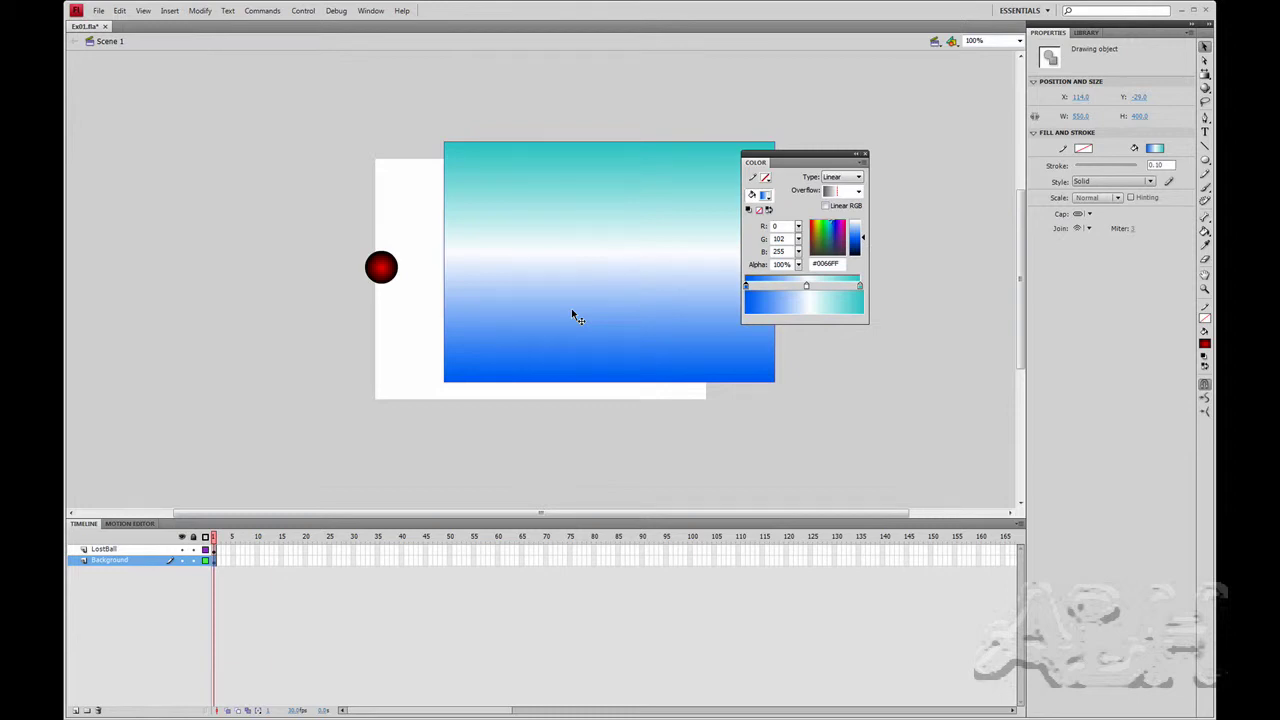
key(ctrl+z)
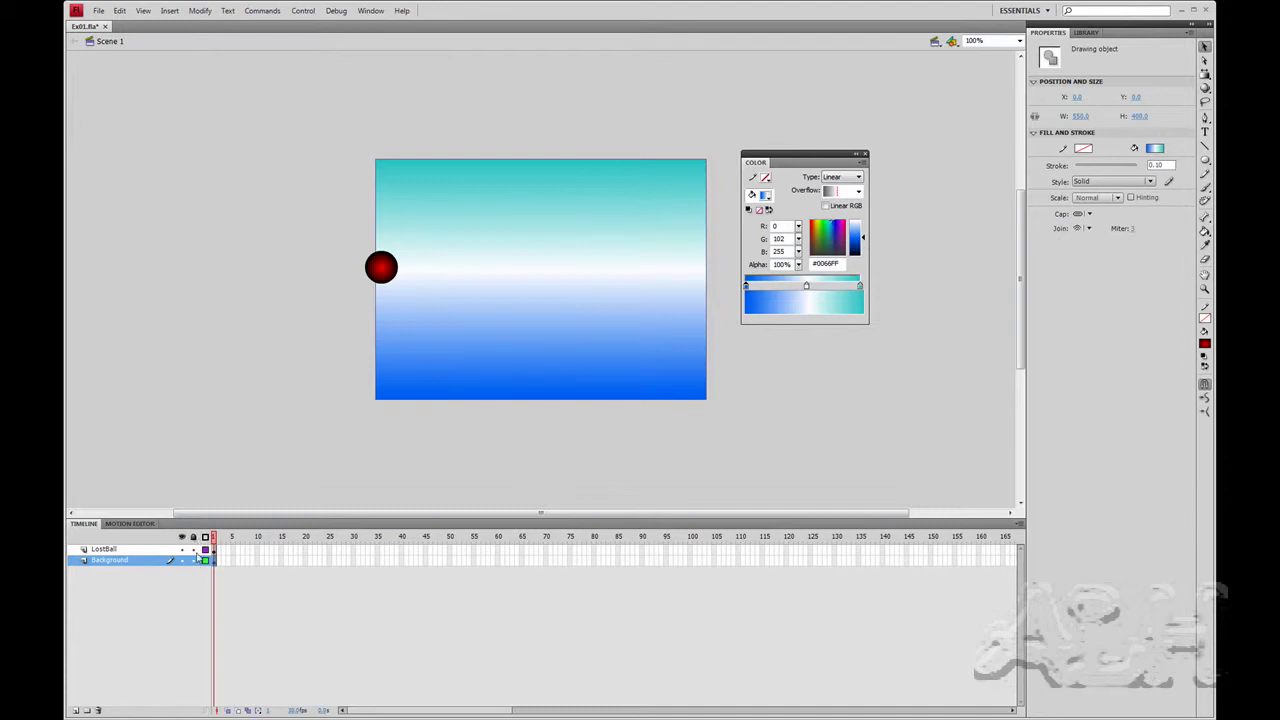
Step: Lock the Background layer and drag the ball to centre, just below the white horizon
click(194, 561)
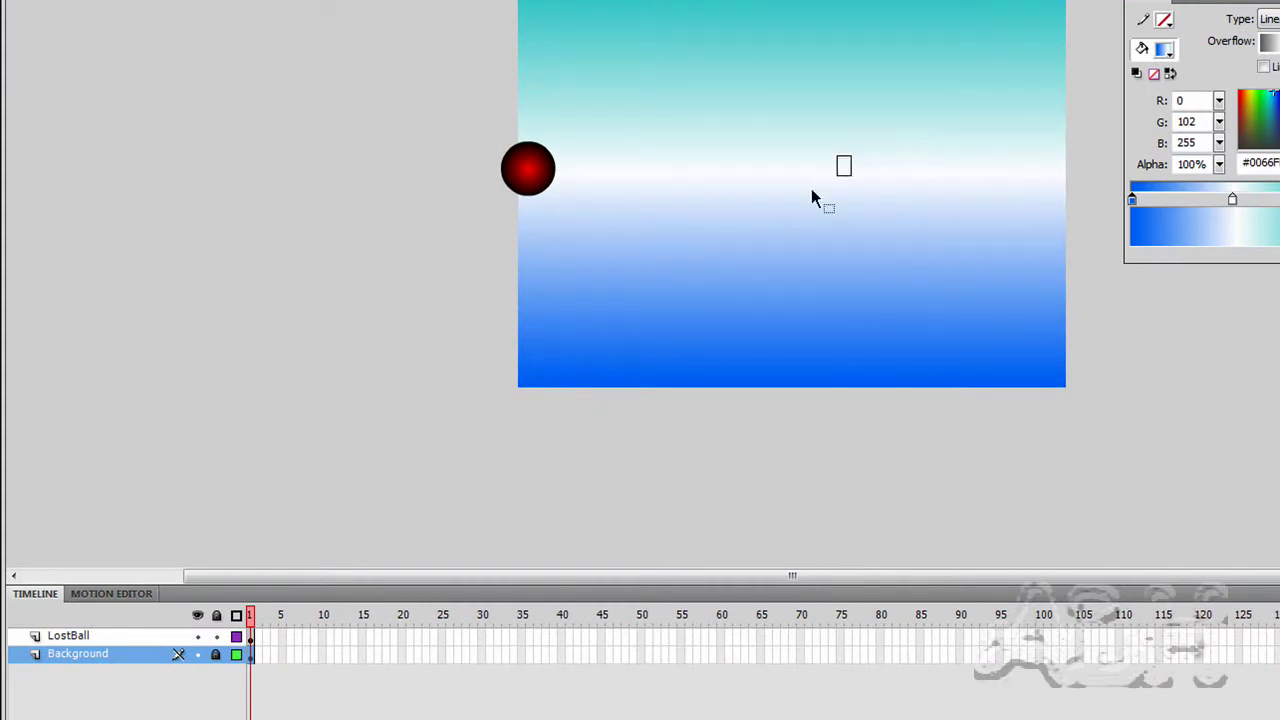
drag(553, 186, 785, 174)
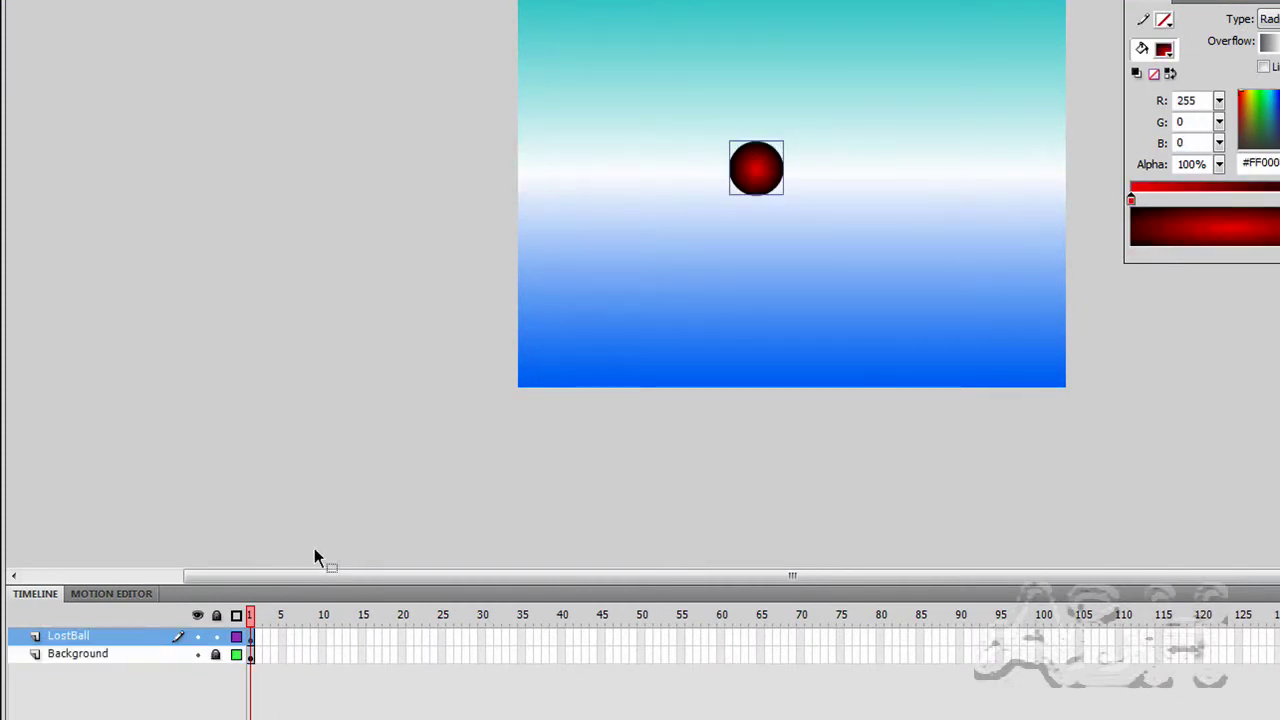
click(217, 615)
click(217, 614)
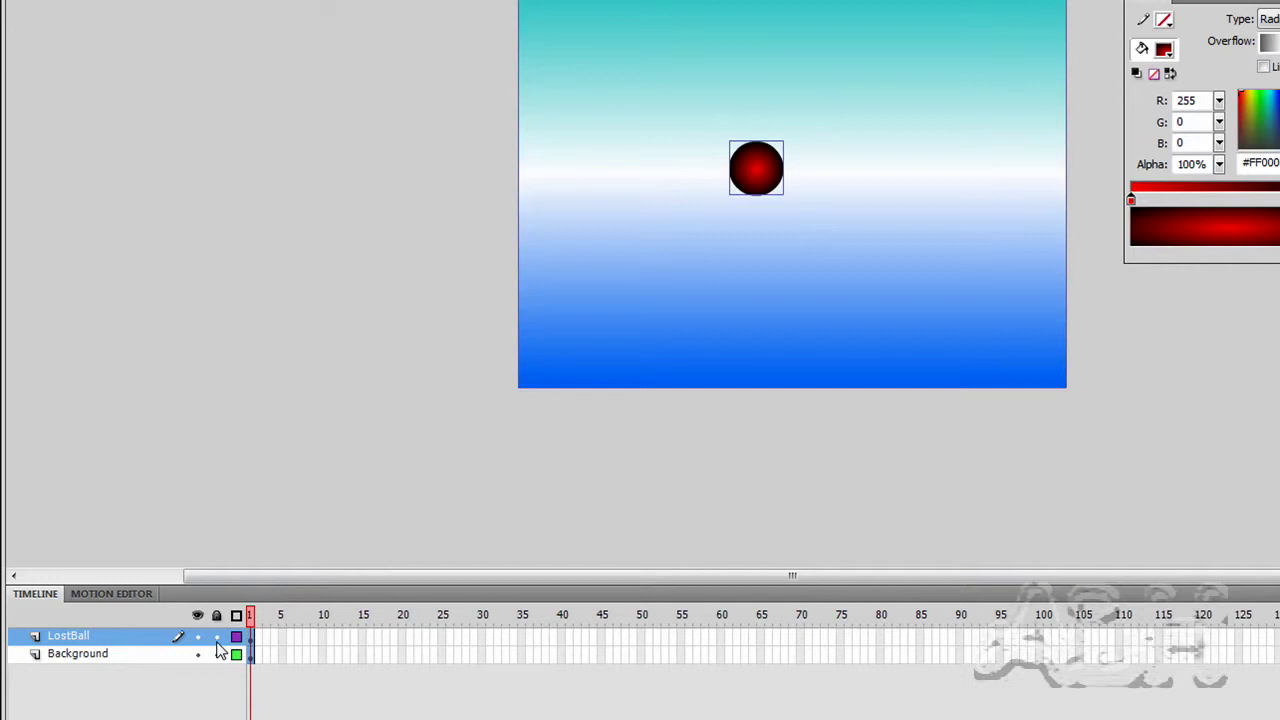
click(216, 636)
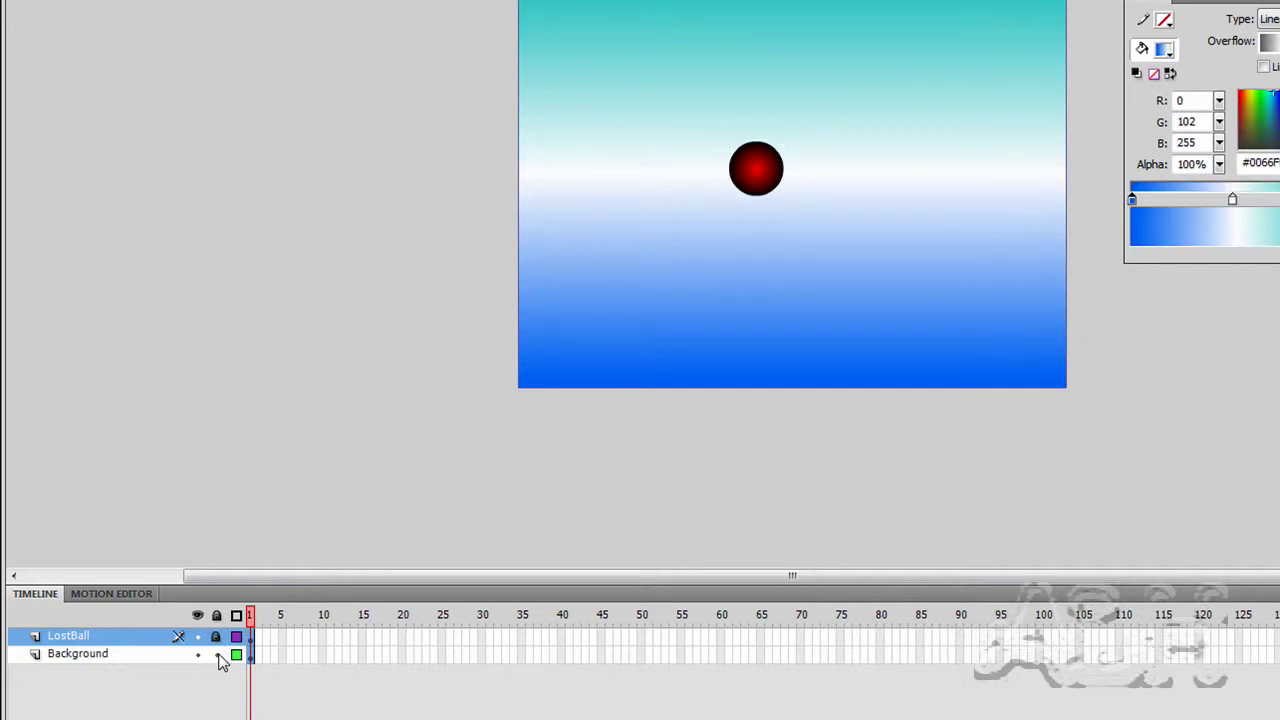
click(216, 654)
click(216, 637)
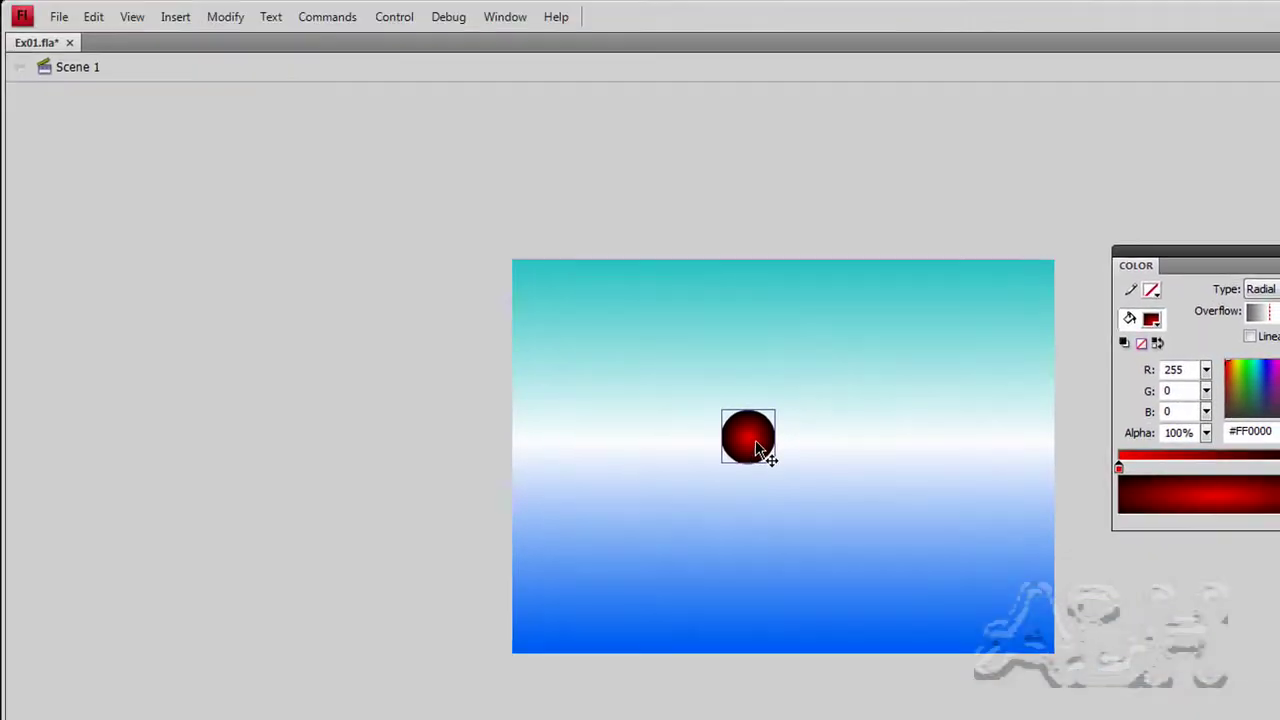
drag(771, 205, 803, 215)
mouse_move(795, 466)
mouse_down()
mouse_move(802, 490)
mouse_move(786, 488)
mouse_up()
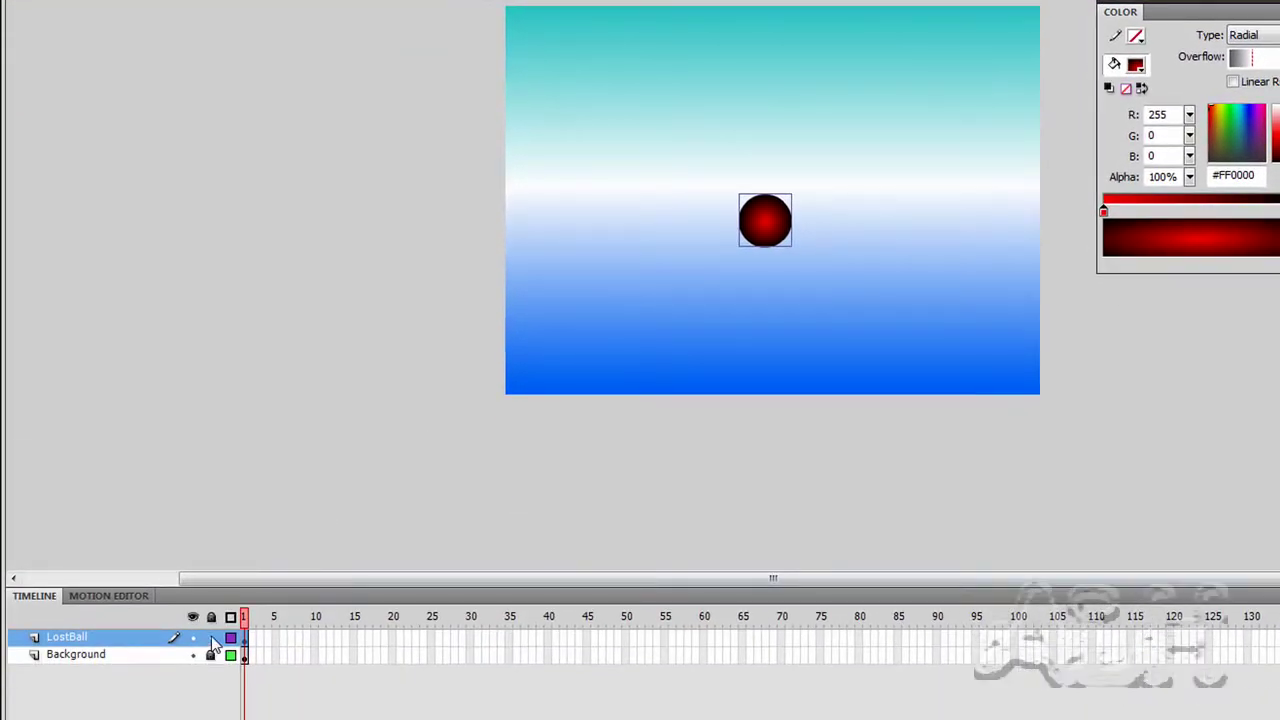
Step: Lock LostBall, then apply Break Apart to the Background layer's gradient rectangle
click(210, 637)
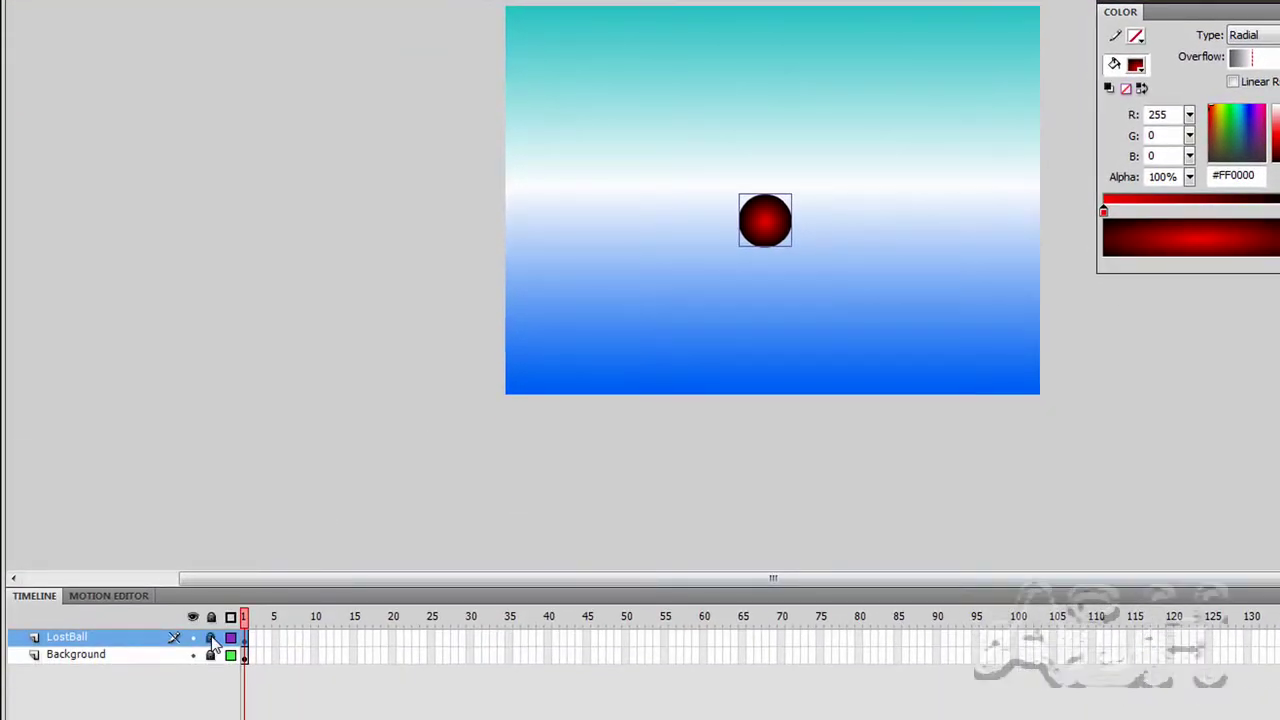
click(90, 658)
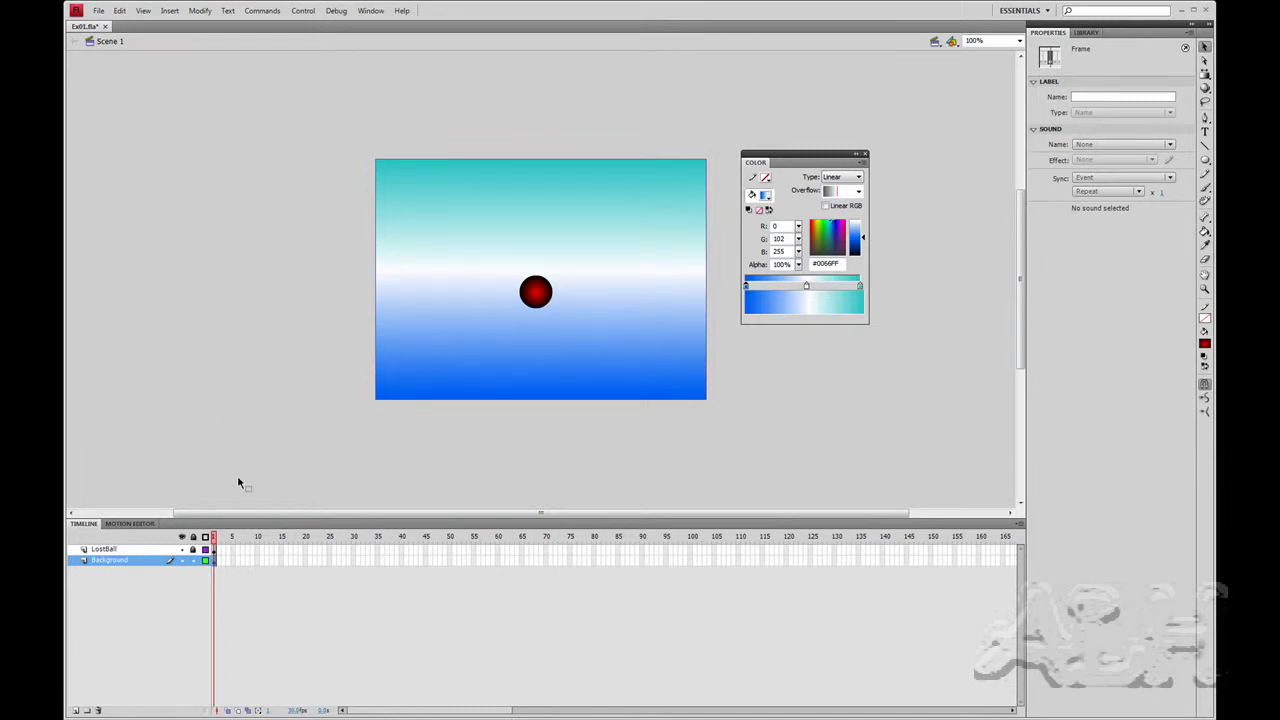
click(494, 303)
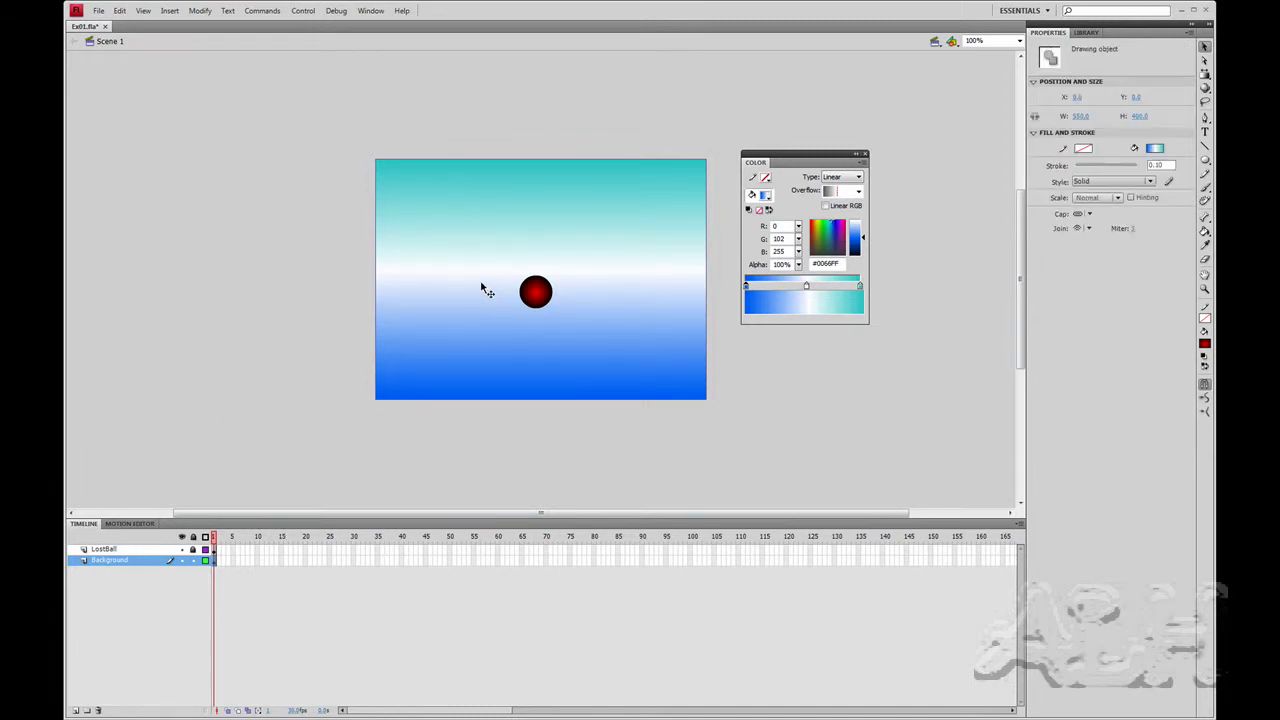
right_click(541, 213)
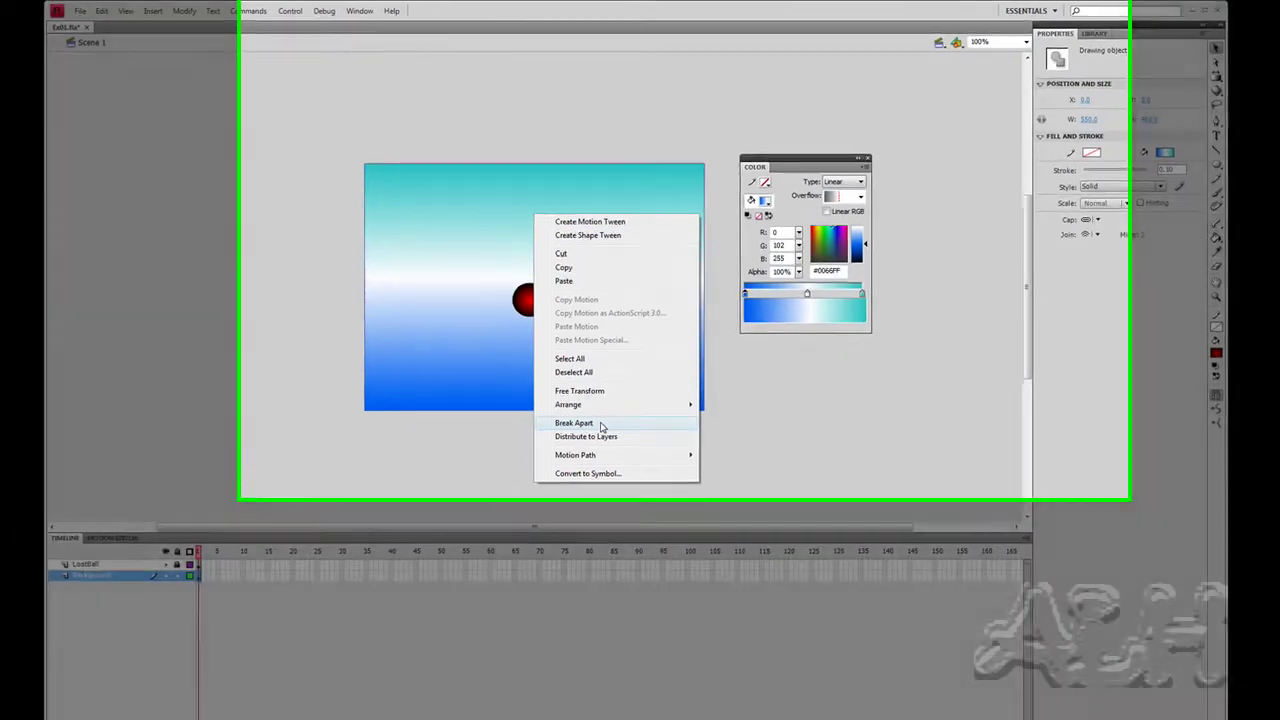
click(606, 413)
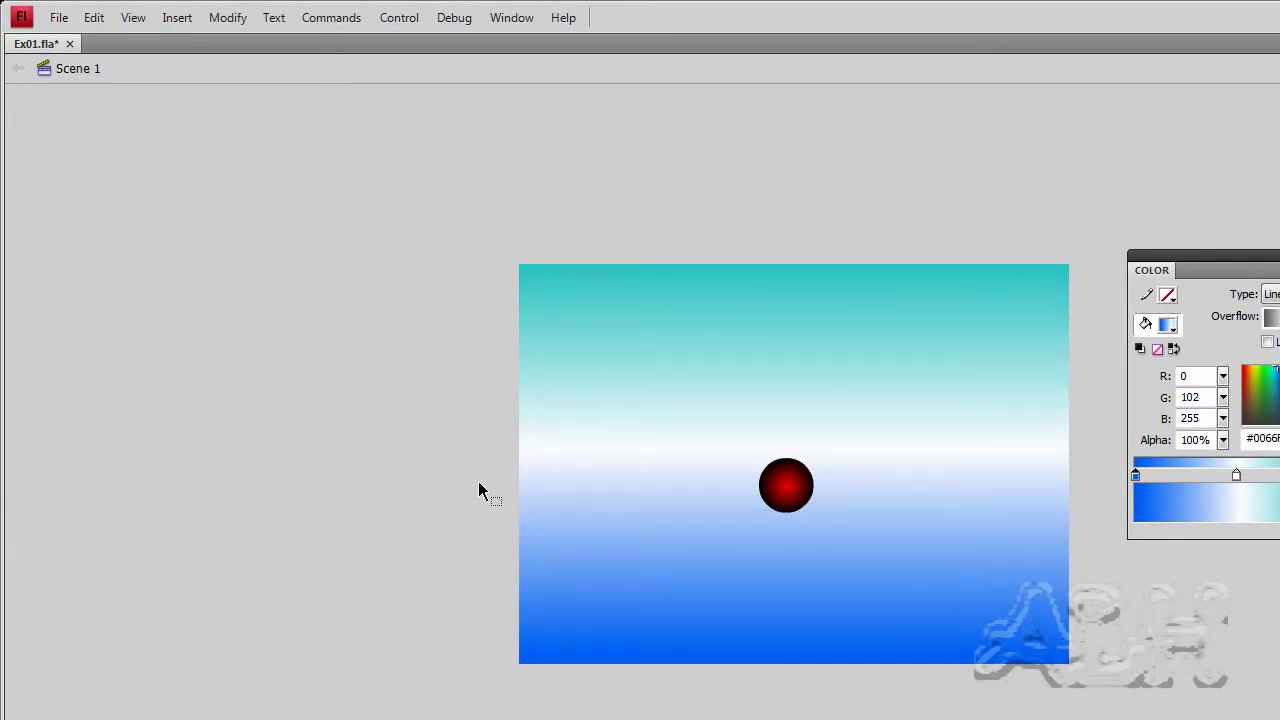
Step: Select the blue gradient area below the horizon and cut it from the background
drag(478, 481, 1075, 663)
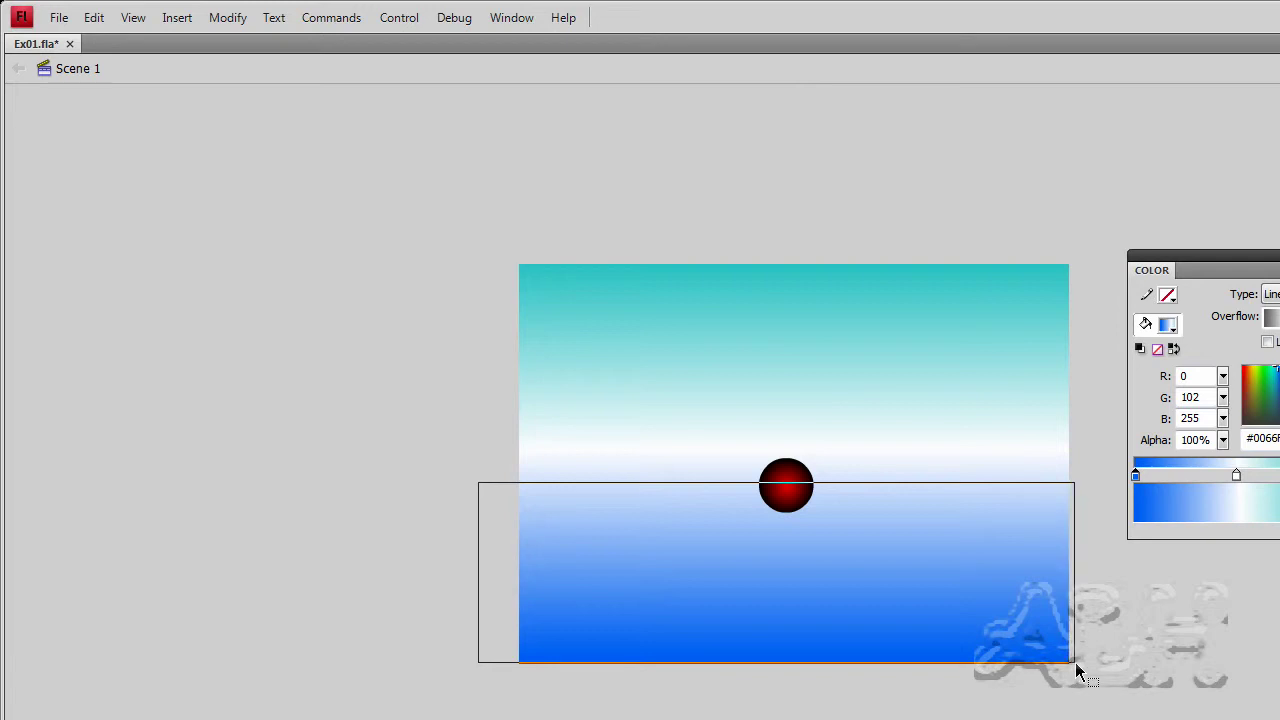
drag(1076, 664, 1076, 664)
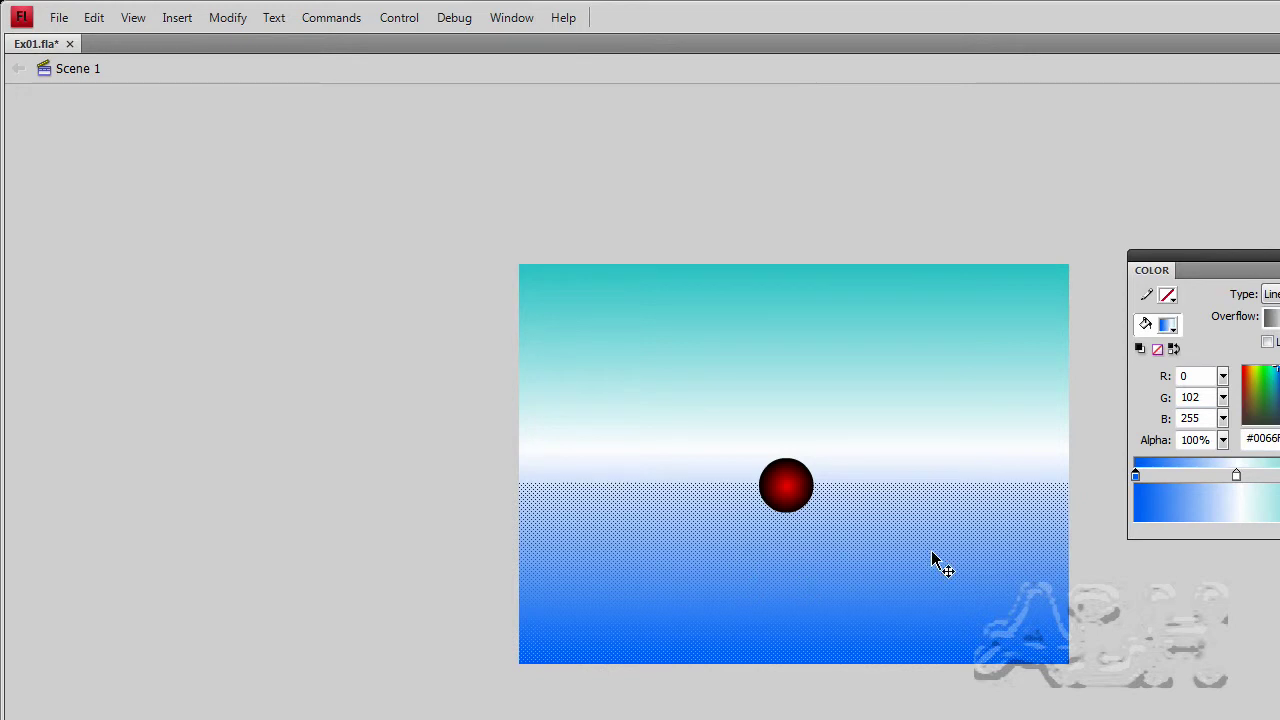
right_click(866, 554)
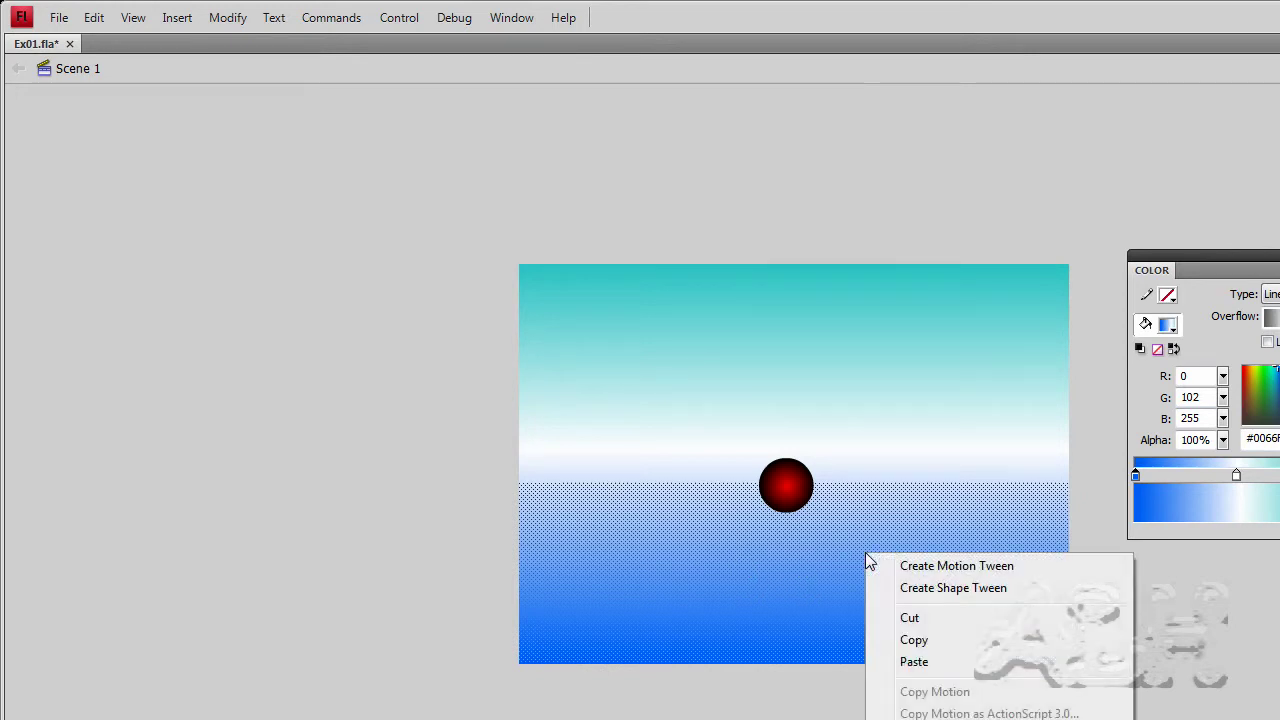
click(919, 620)
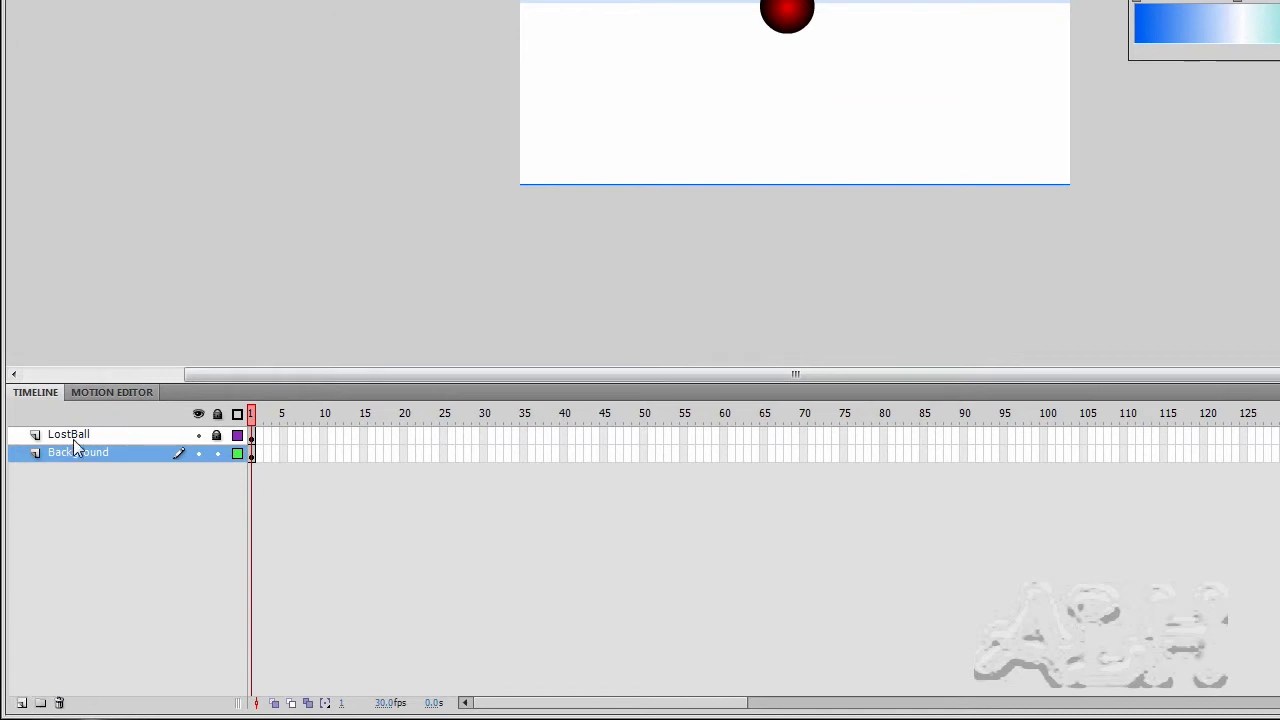
Step: Add a new layer named 'Water'
click(21, 703)
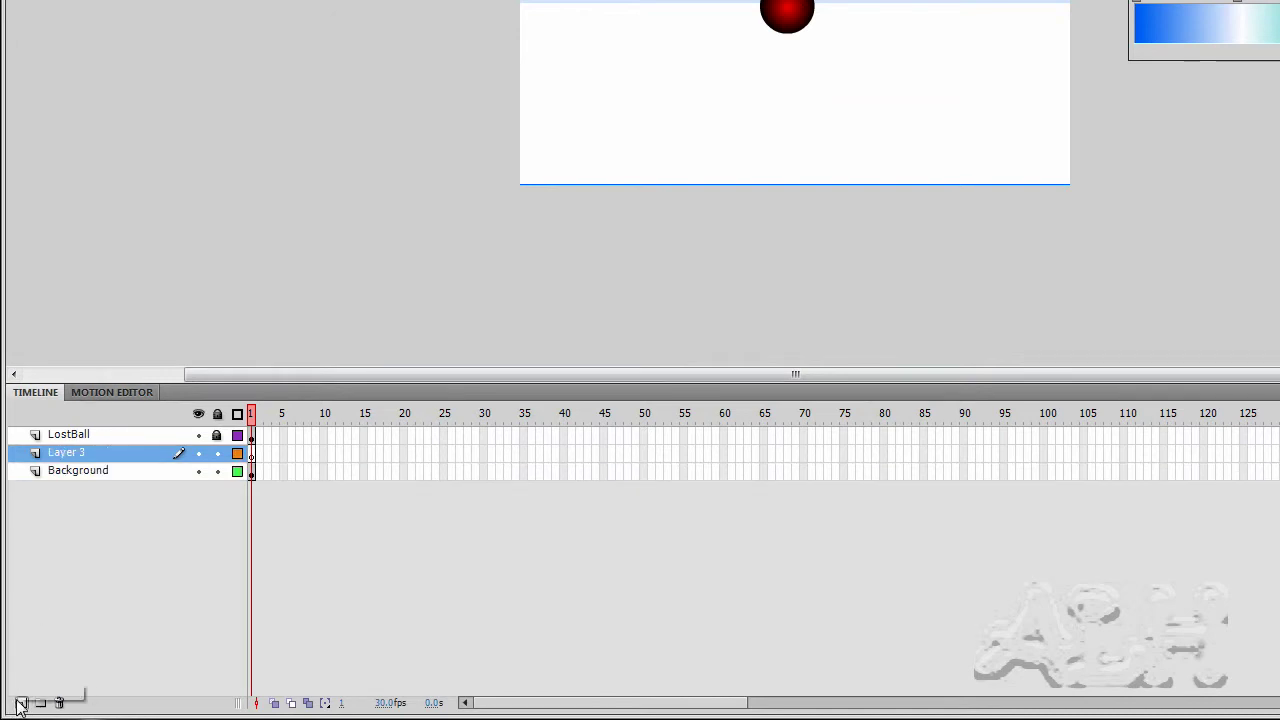
double_click(78, 455)
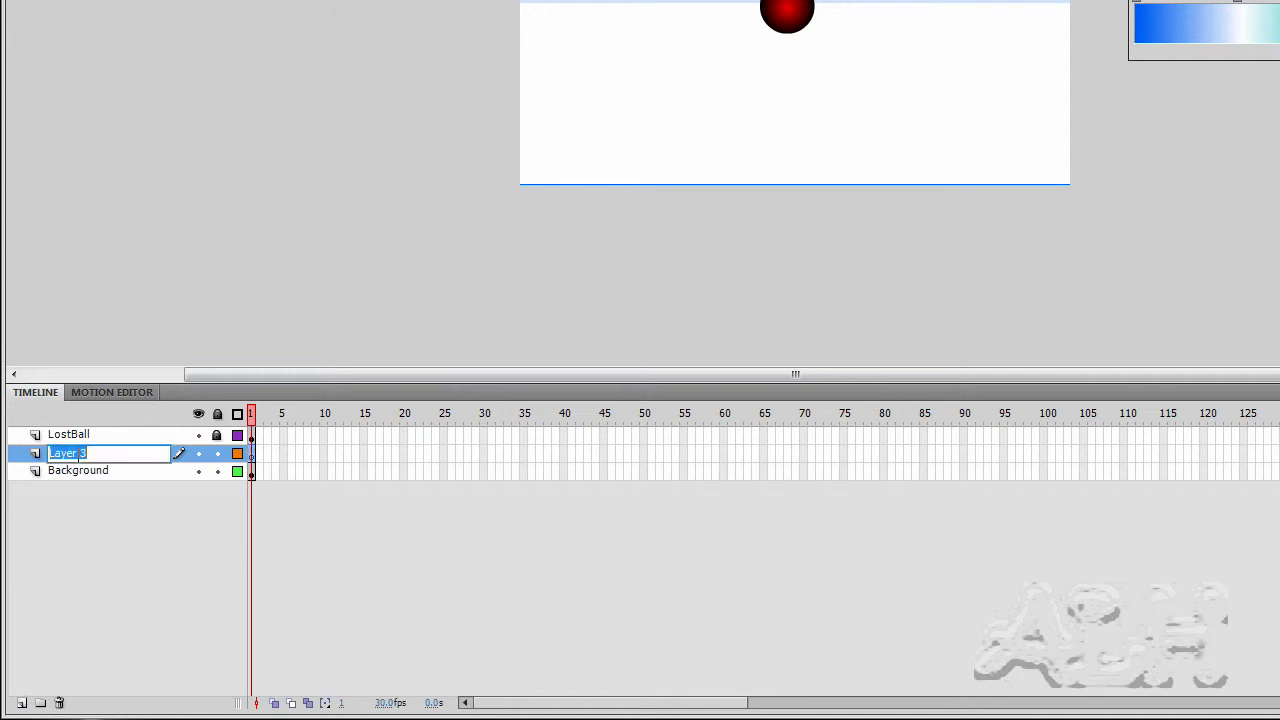
text(Water)
key(Return)
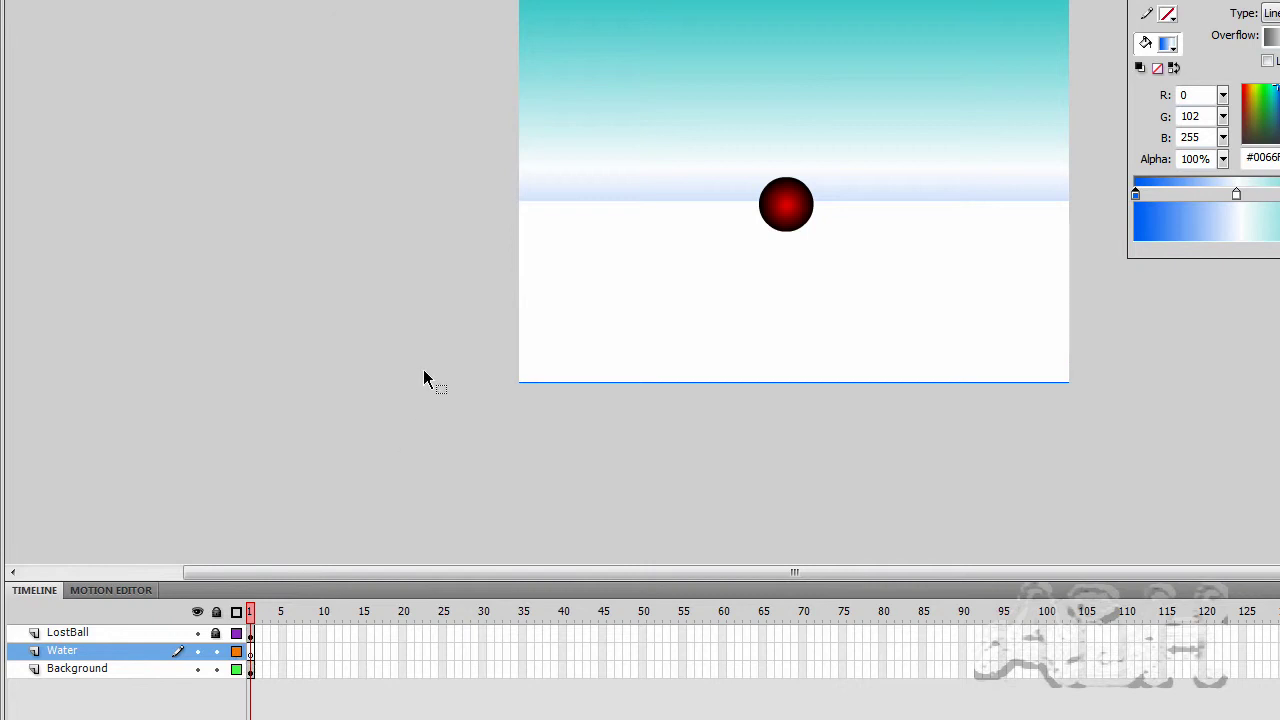
Step: Paste the blue gradient in place on Water and nudge it down to the stage's bottom edge
key(ctrl+shift+v)
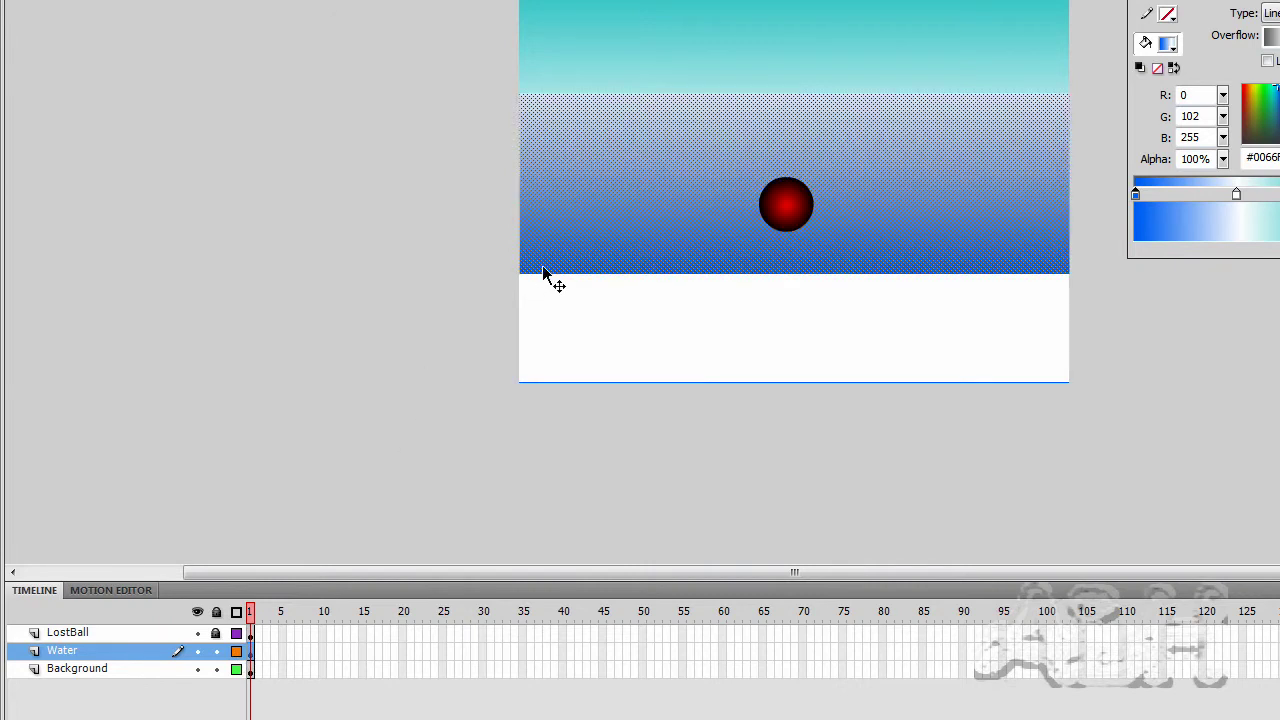
key(shift+Down)
key(shift+Down)
key(shift+Down)
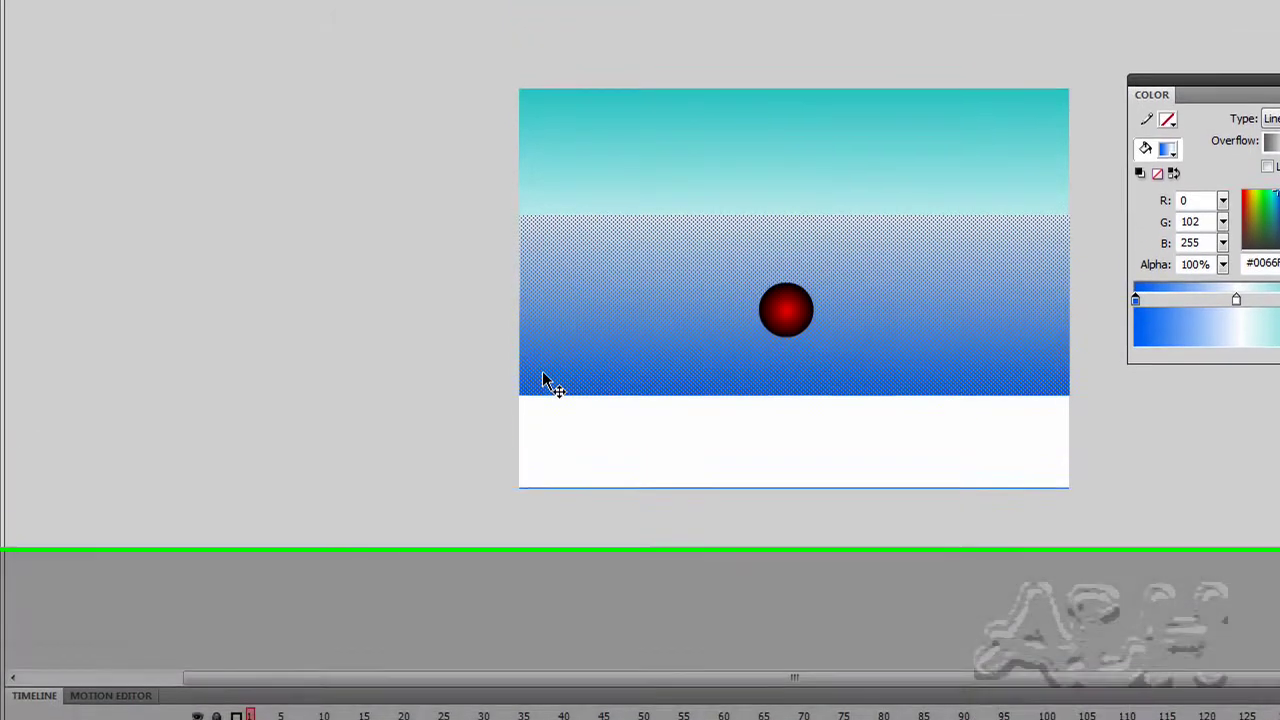
key(Down)
key(Down)
key(Down)
key(Down)
key(Down)
key(Down)
key(Down)
key(Down)
key(Down)
key(Down)
key(Down)
key(Down)
key(Down)
key(Down)
key(Down)
key(Down)
key(Down)
key(Down)
key(Down)
key(Down)
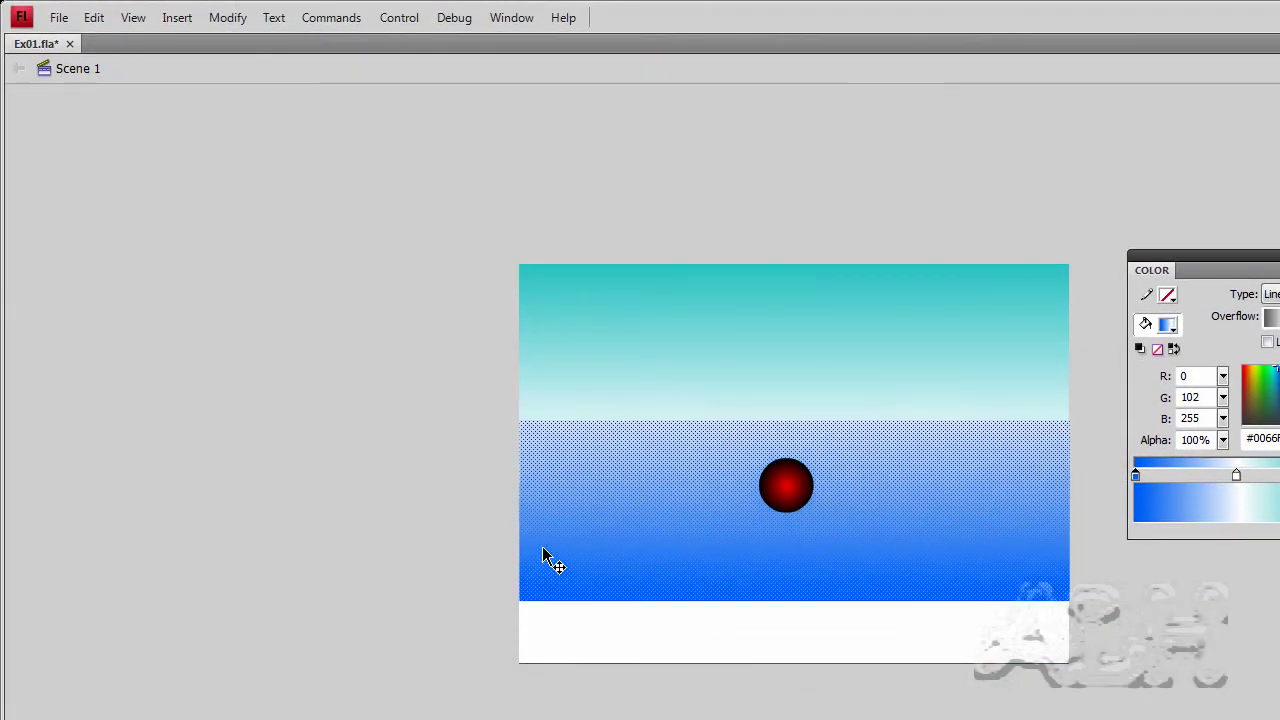
key(Down)
key(Down)
key(Down)
key(Down)
key(Down)
key(Down)
key(Down)
key(Down)
key(Down)
key(Down)
key(Down)
key(Down)
key(Down)
key(Down)
key(Down)
key(Down)
key(Down)
key(Down)
key(Down)
key(Down)
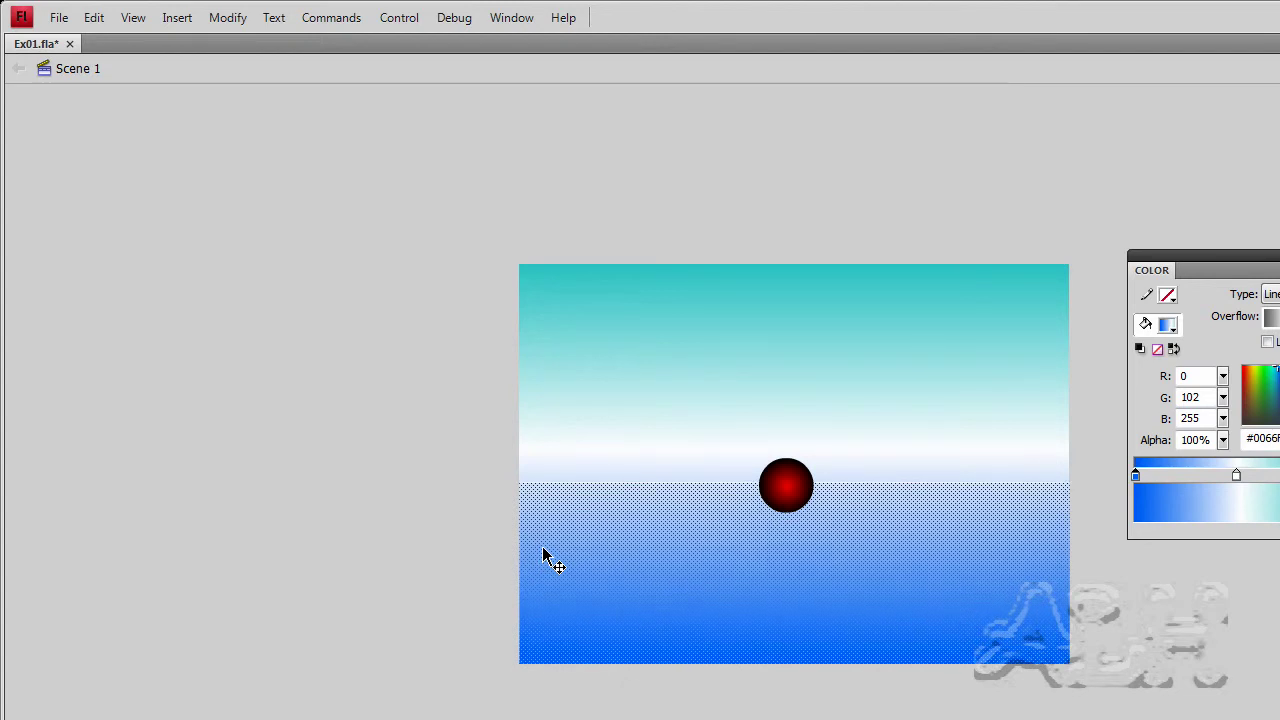
Step: Rename the Background layer to 'Sky', leaving layers LostBall, Water and Sky
click(417, 560)
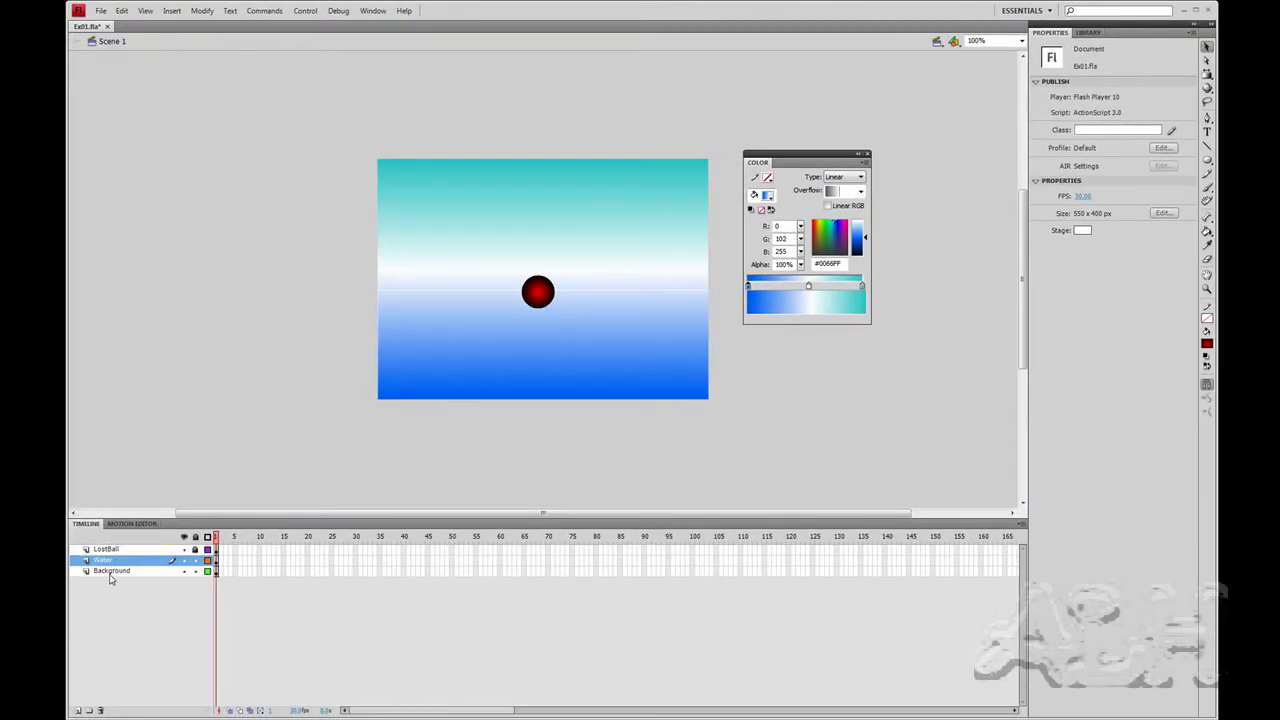
click(112, 571)
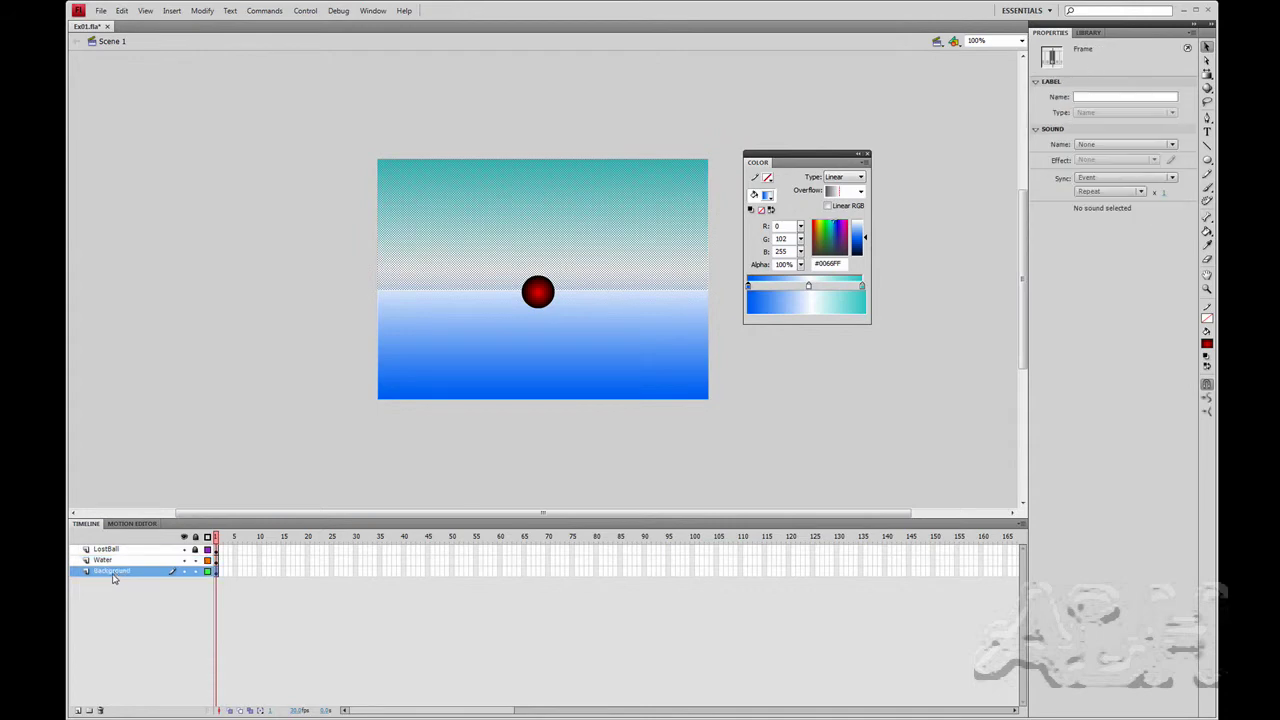
double_click(113, 572)
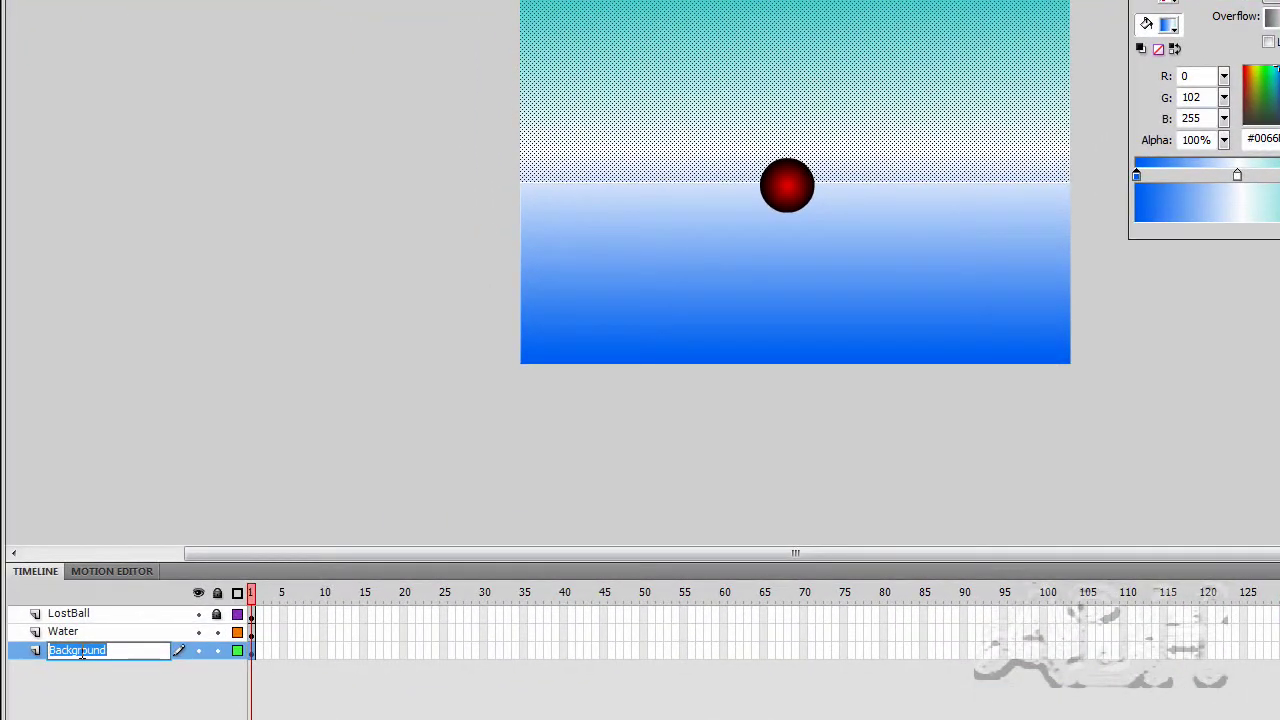
text(Sky)
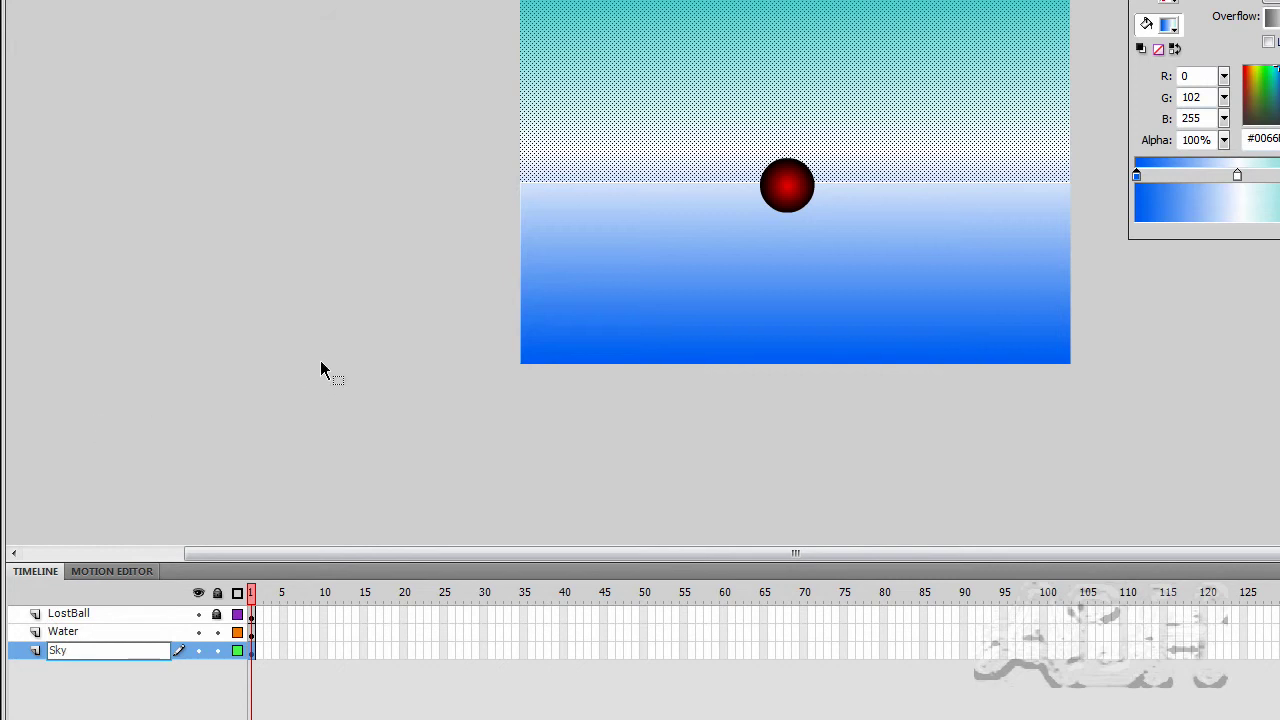
key(Return)
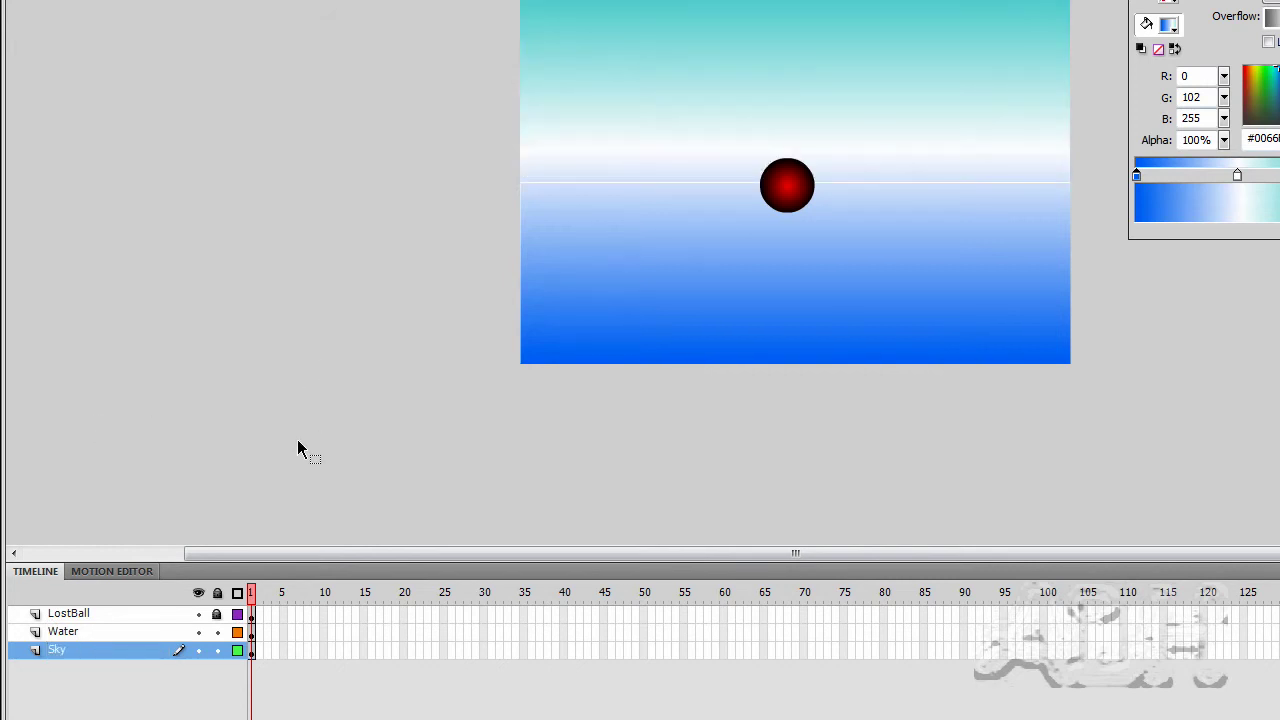
click(67, 634)
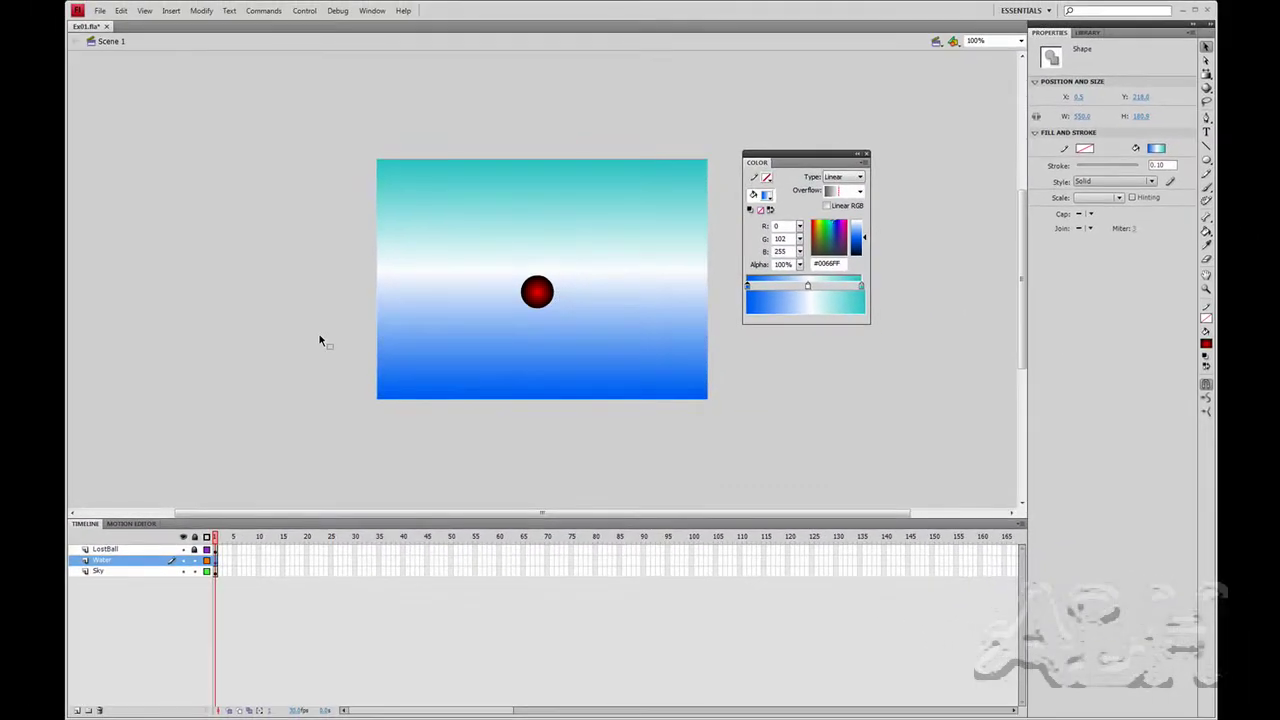
click(320, 341)
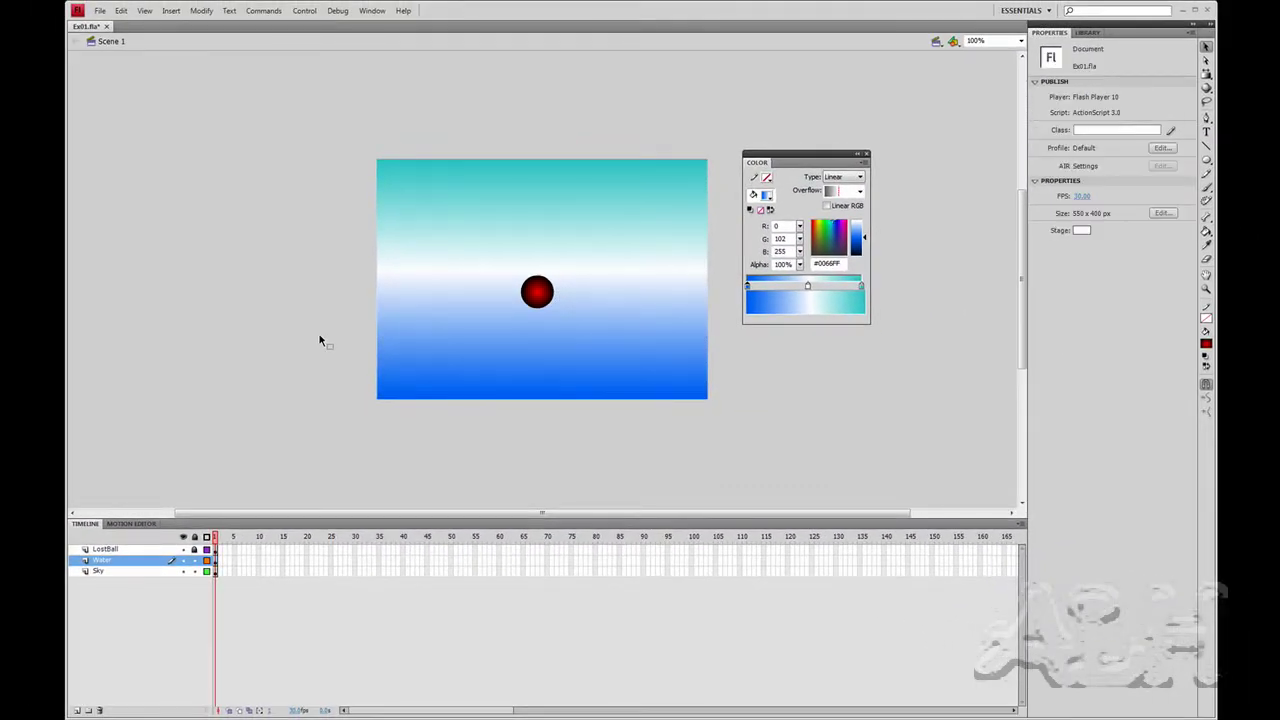
Step: Move the LostBall layer below Water in the timeline so the water covers the ball
click(102, 550)
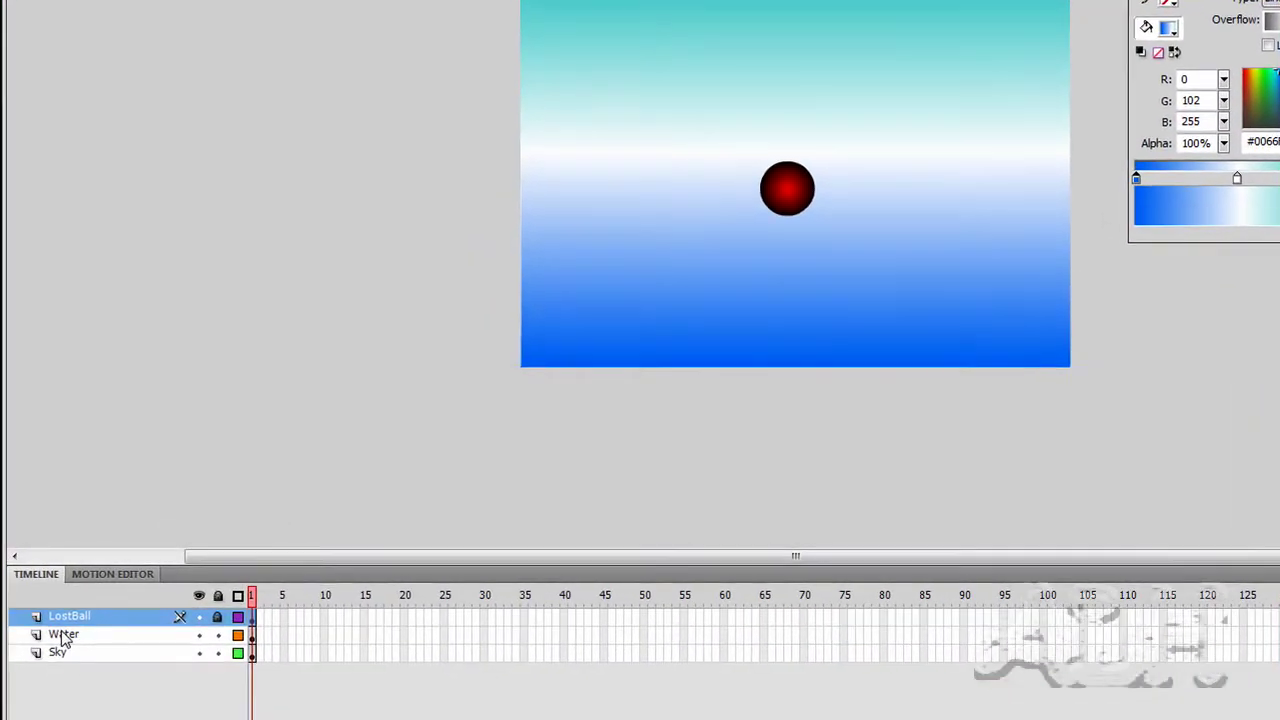
click(101, 560)
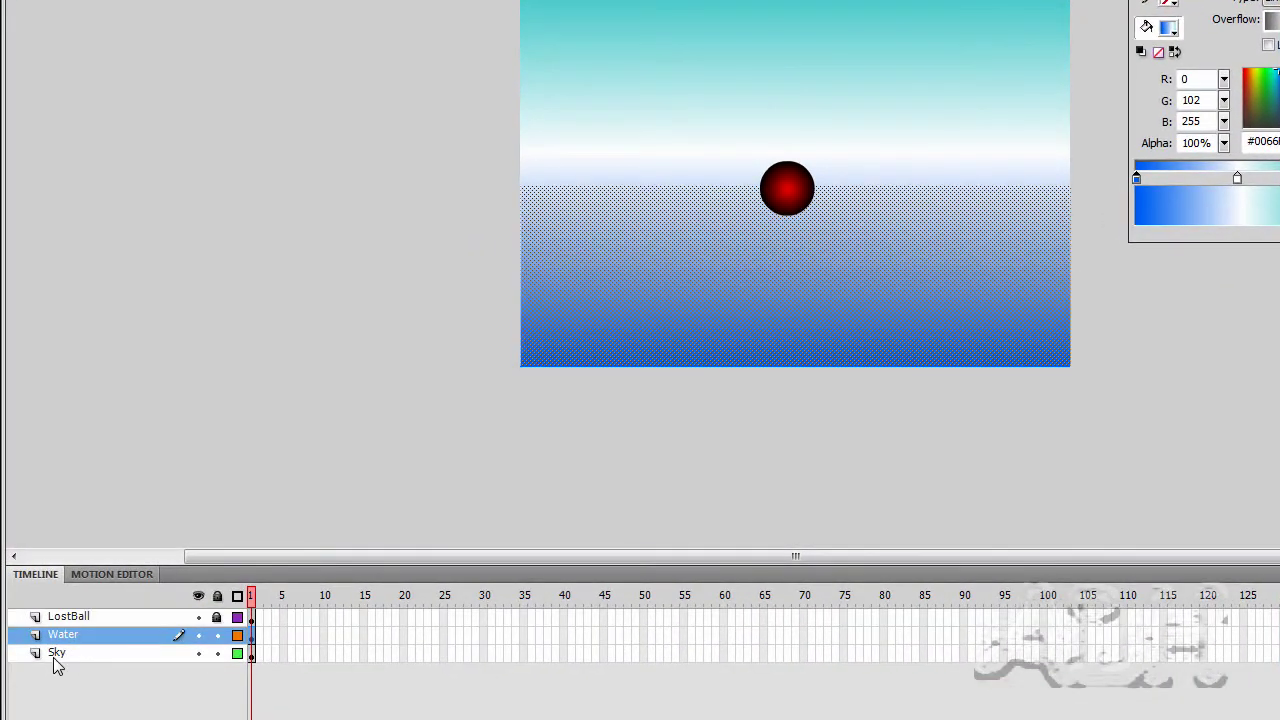
click(56, 658)
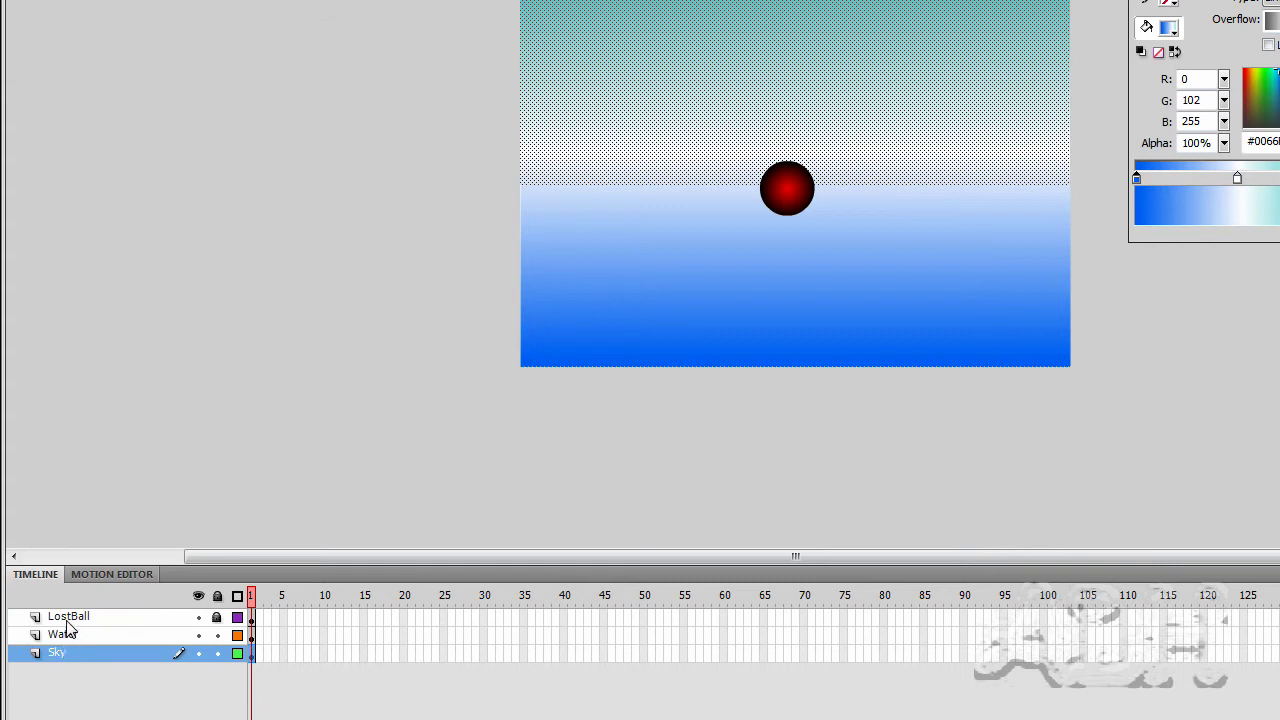
drag(72, 620, 65, 650)
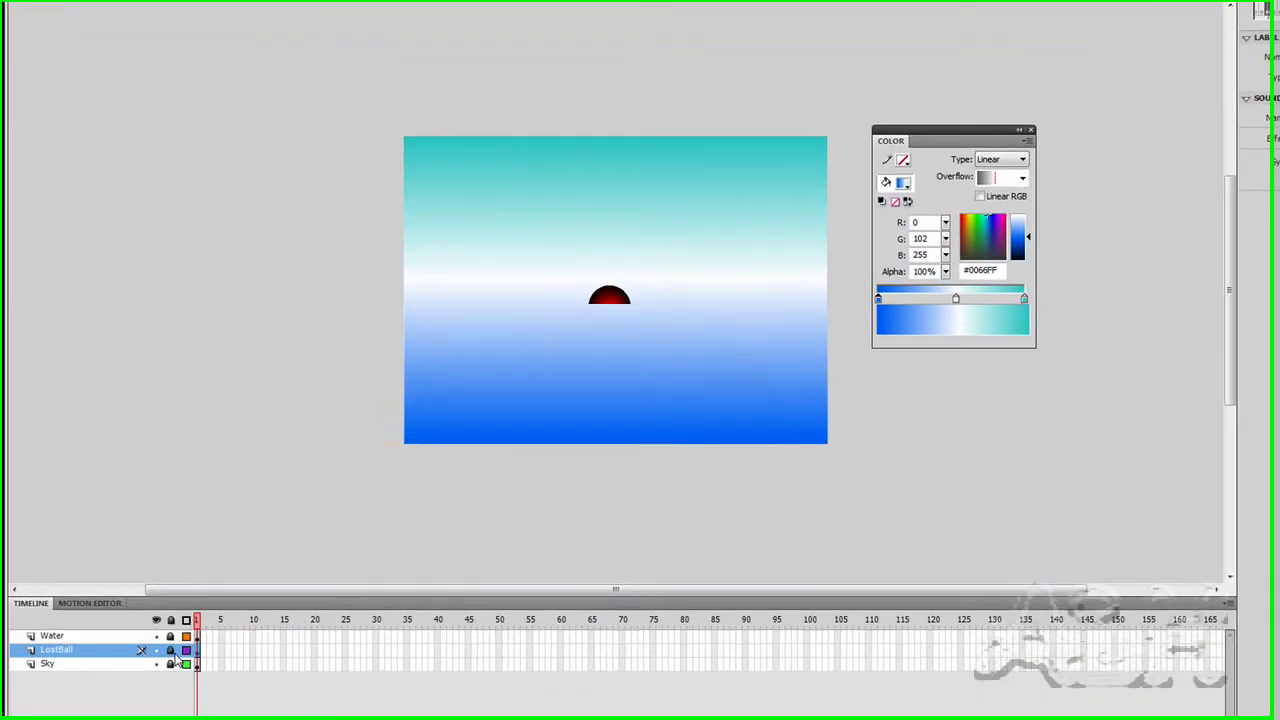
Step: Nudge the red ball up two steps so it sits half-submerged
click(150, 560)
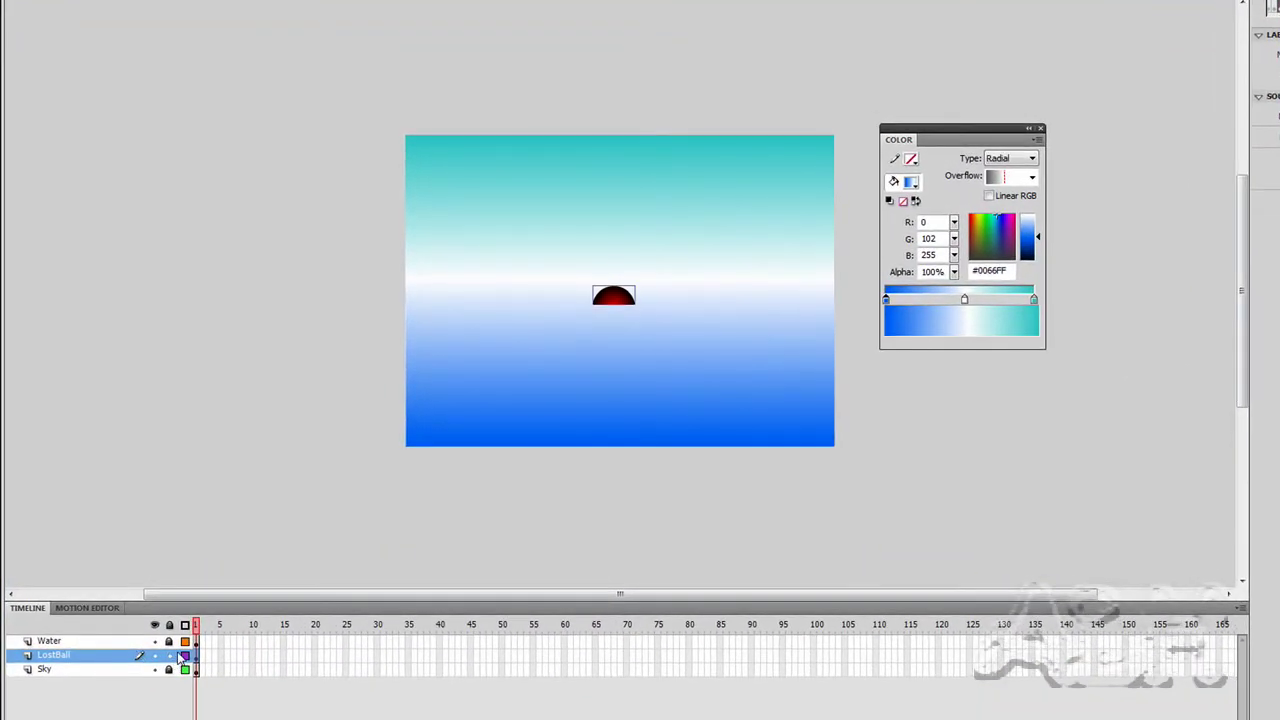
click(615, 302)
key(Up)
key(Up)
key(Up)
key(Up)
key(Up)
key(Up)
key(Up)
key(Up)
key(Up)
key(Up)
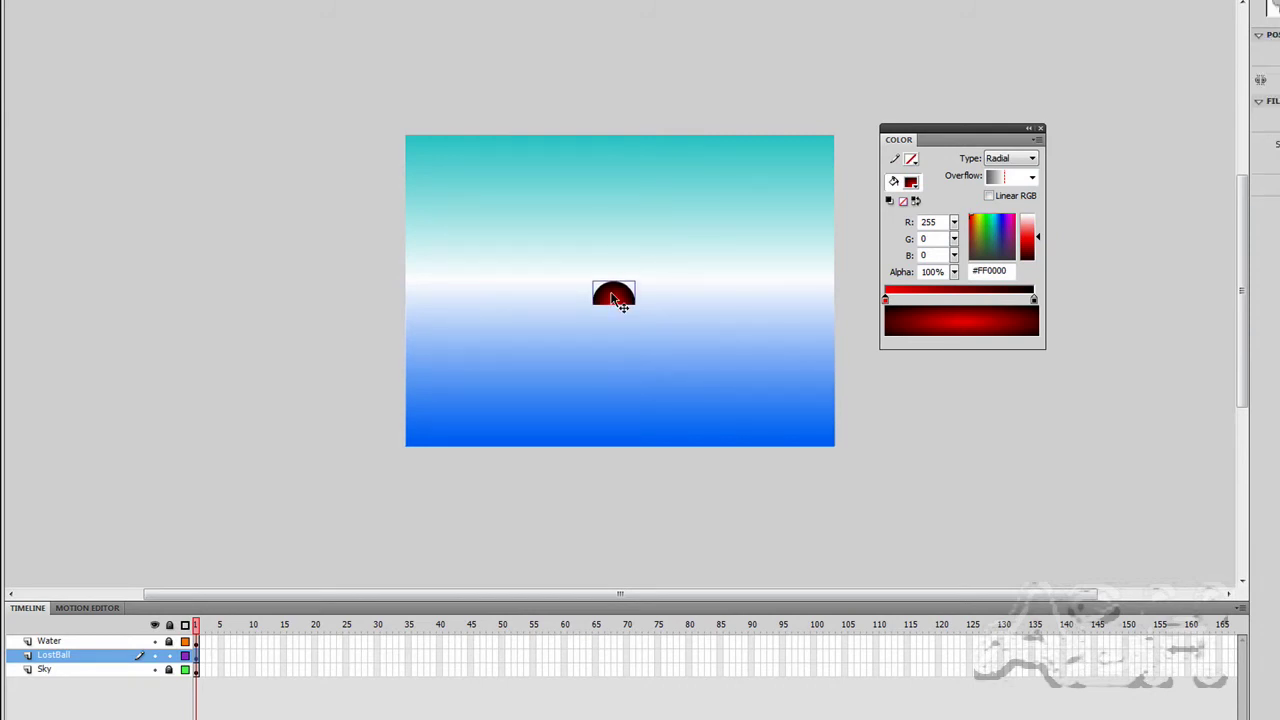
key(Up)
key(Up)
key(Up)
key(Up)
key(Up)
click(284, 382)
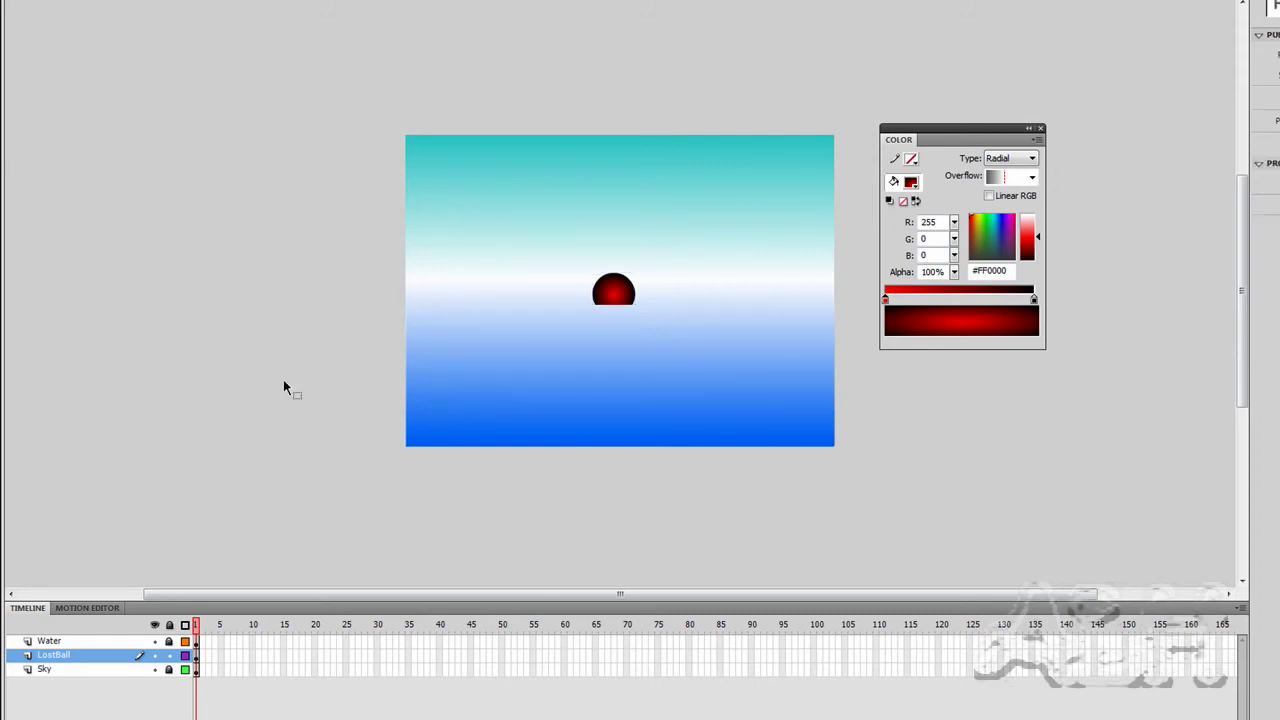